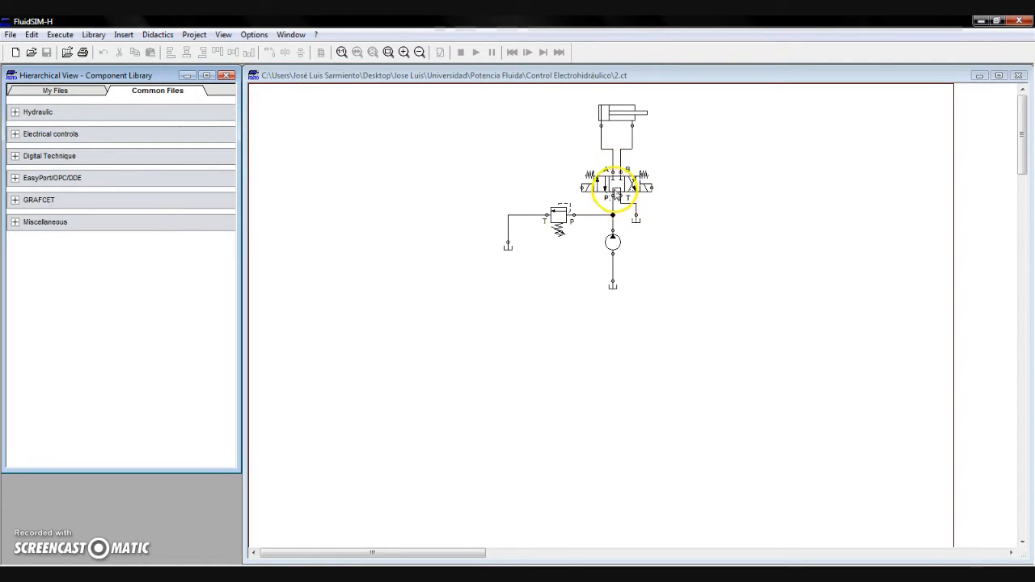
# Step: Place a distance rule beside the cylinder's rod, with label LS1 from 0 to 0 mm and LS2 from 200 to 200 mm
pyautogui.moveTo(617, 192)
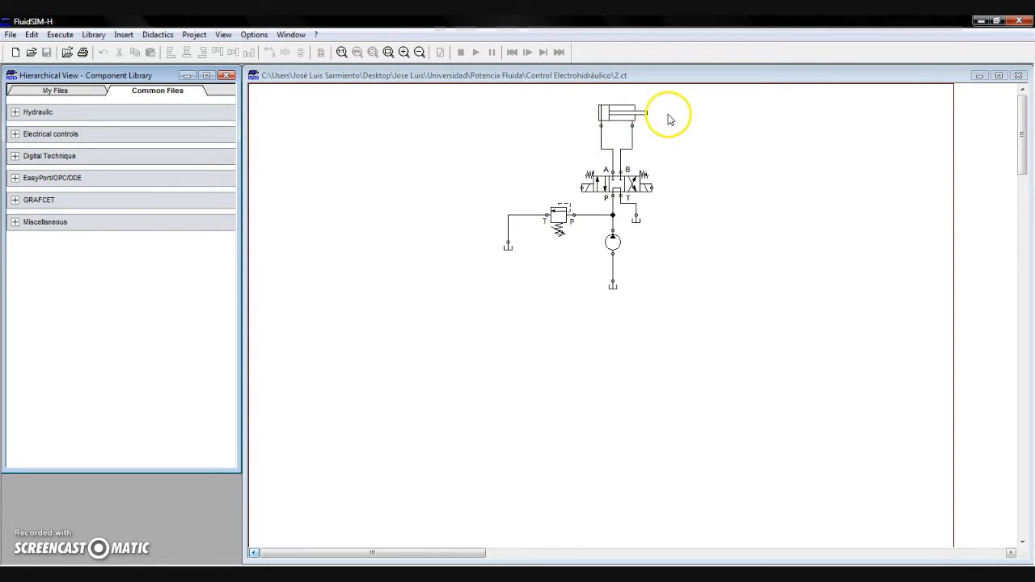
pyautogui.moveTo(603, 120)
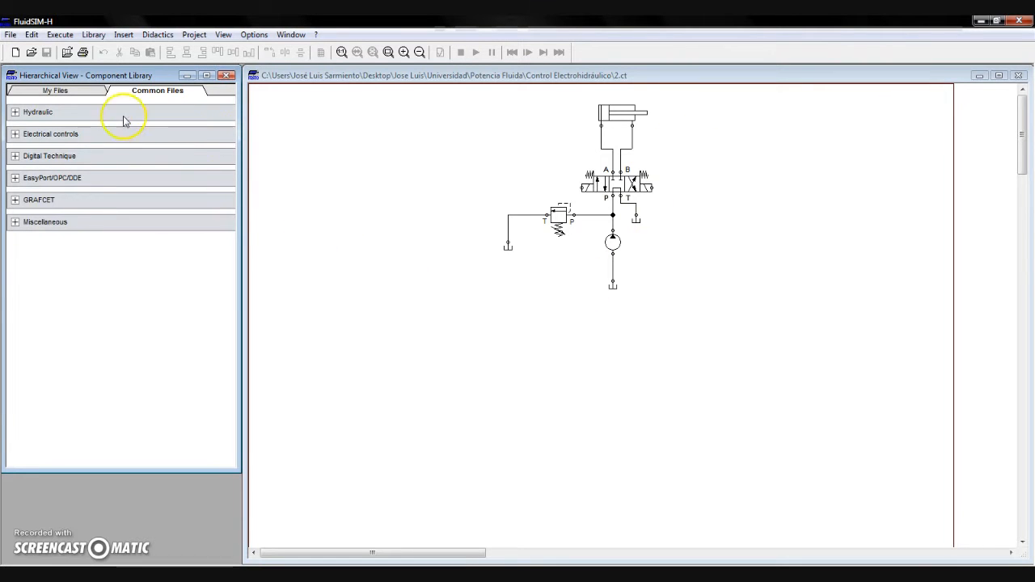
pyautogui.click(15, 113)
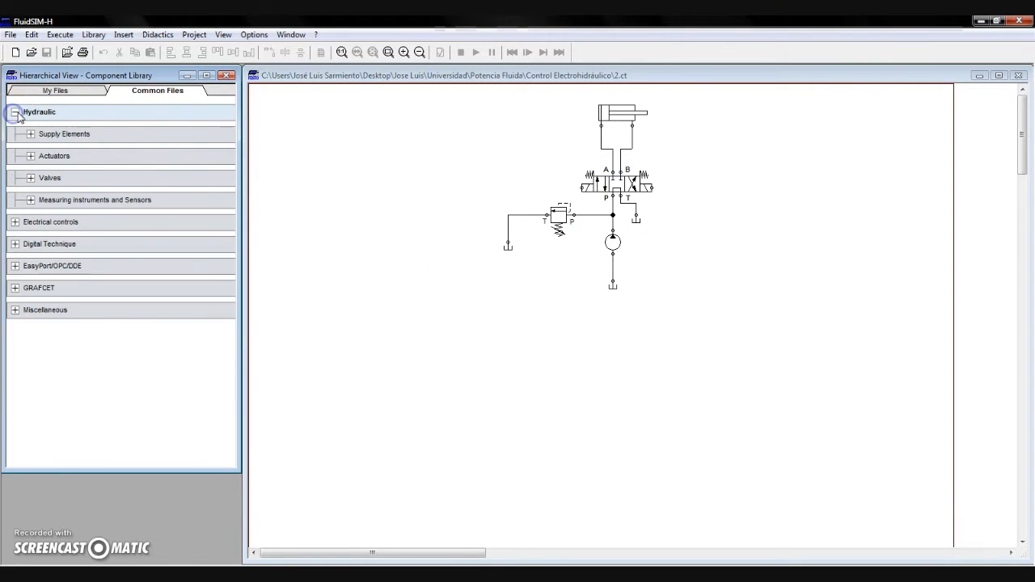
pyautogui.click(30, 156)
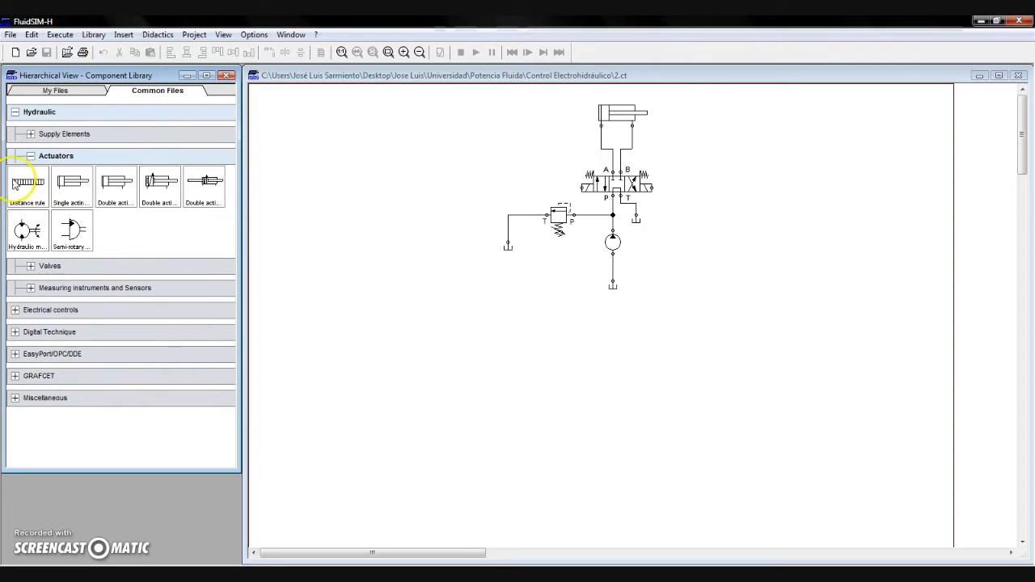
pyautogui.moveTo(28, 186); pyautogui.dragTo(665, 105)
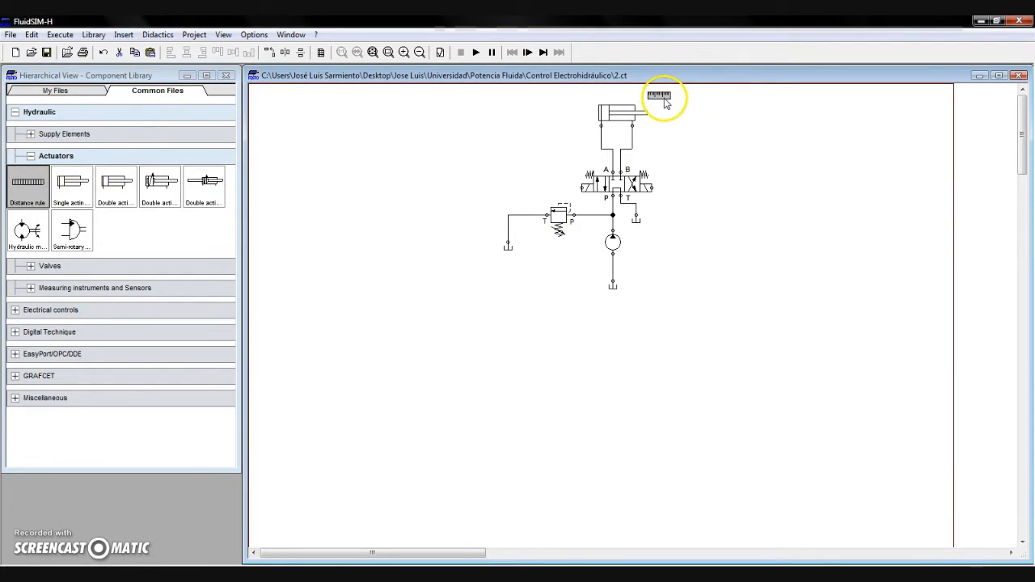
pyautogui.doubleClick(660, 95)
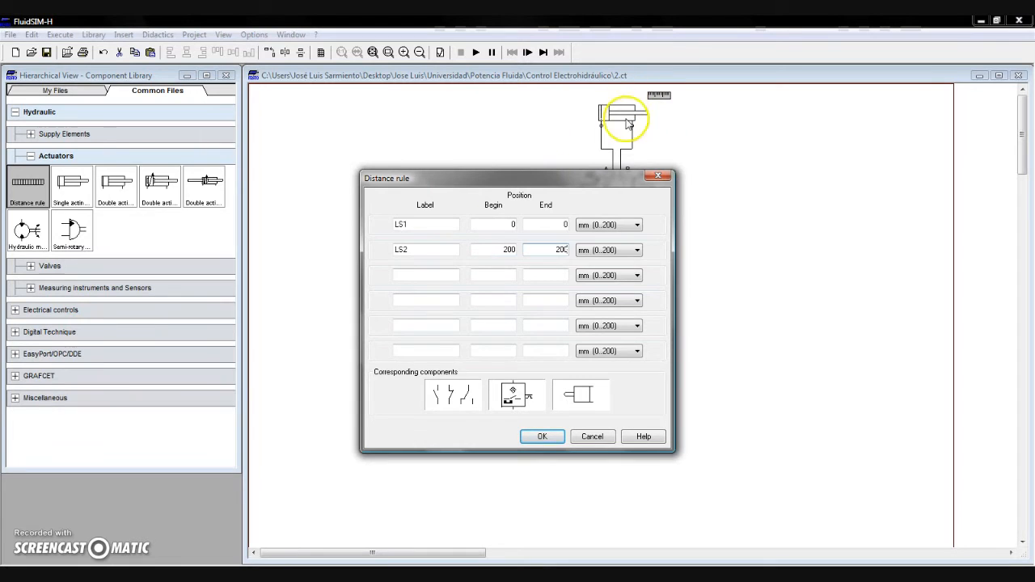
pyautogui.click(541, 437)
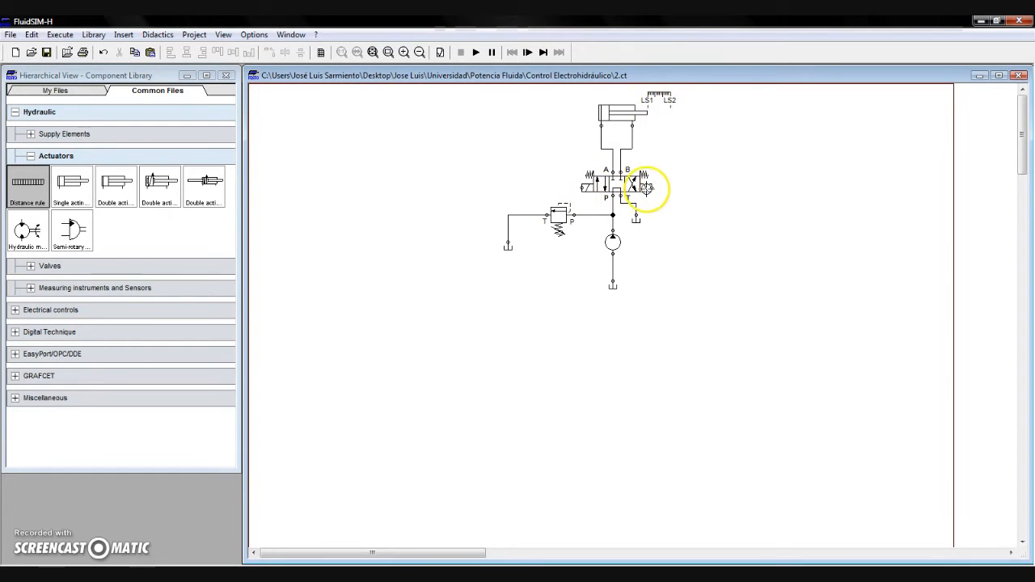
# Step: Label the directional valve's left solenoid SOL1 and its right solenoid SOL2
pyautogui.doubleClick(583, 188)
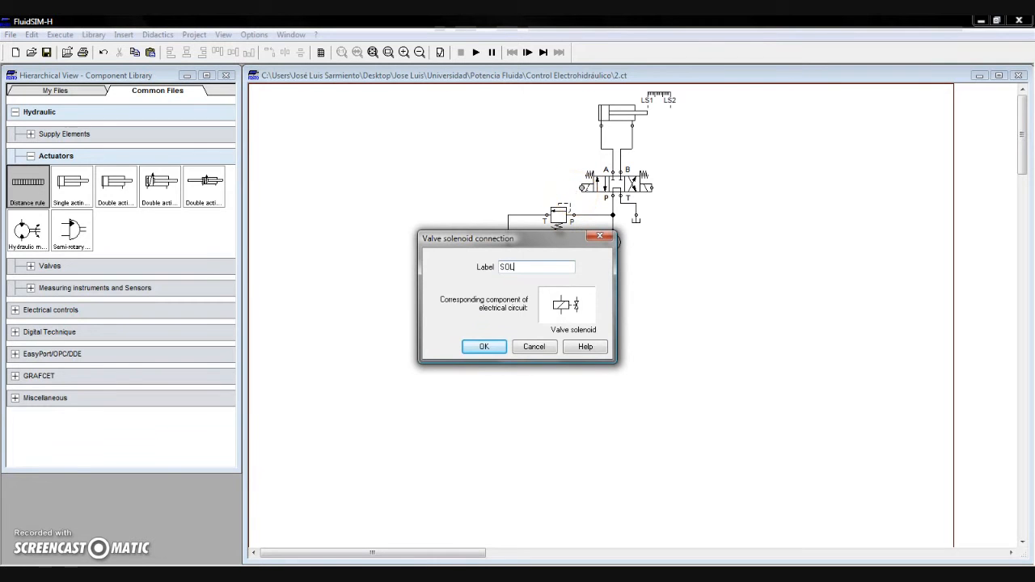
pyautogui.write('SOL1')
pyautogui.press('Return')
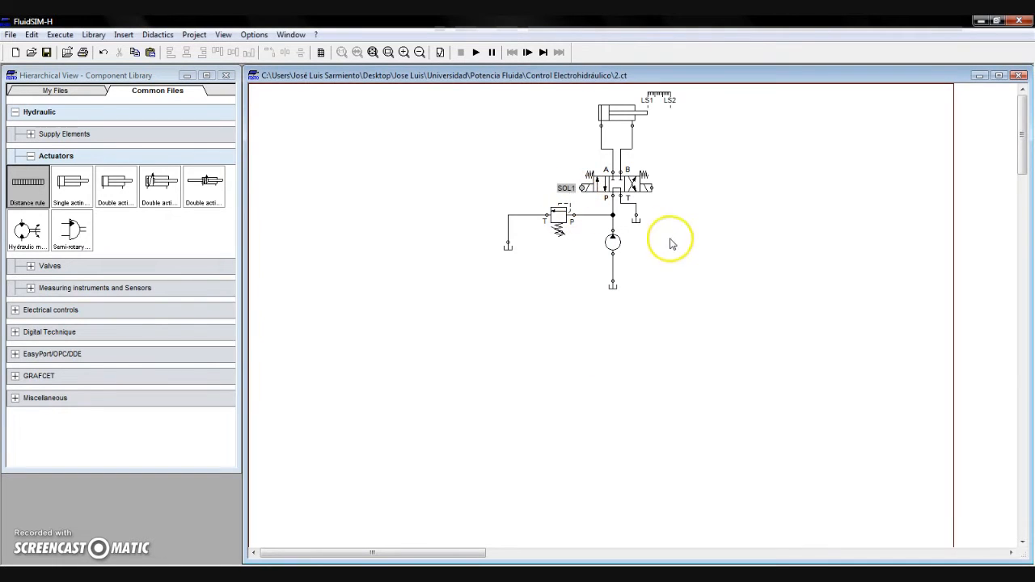
pyautogui.doubleClick(653, 189)
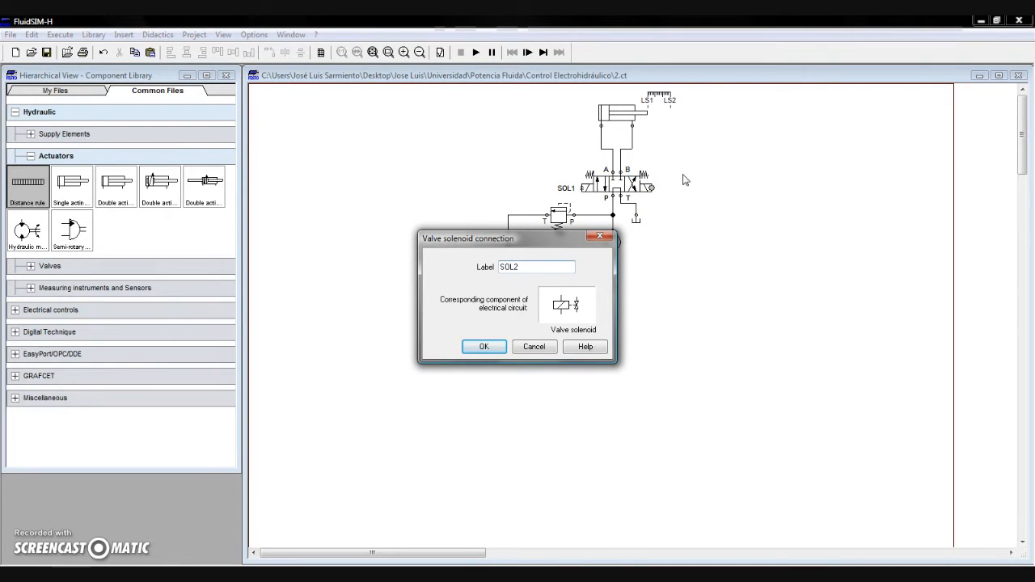
pyautogui.write('SOL2')
pyautogui.press('Return')
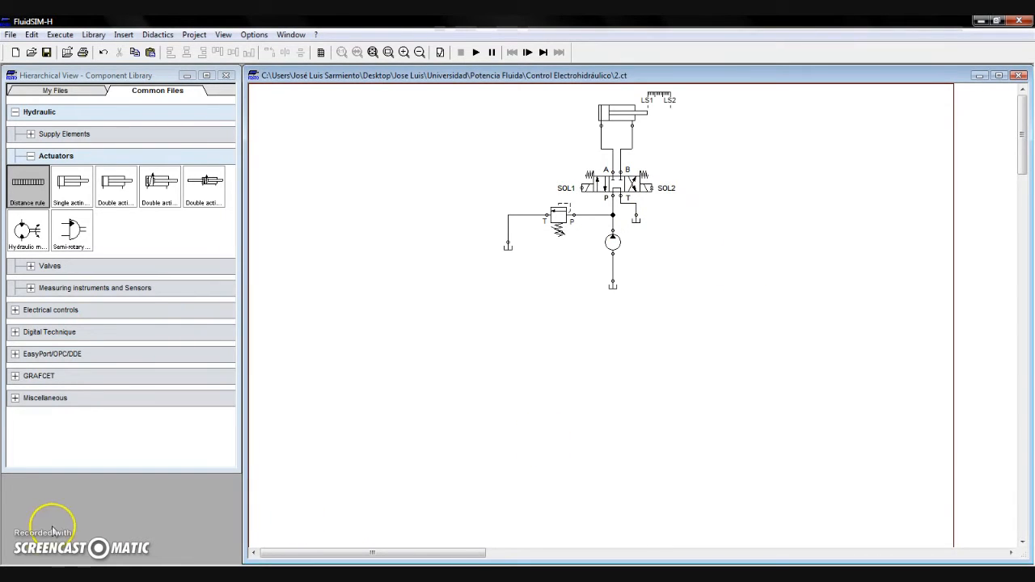
# Step: Place the ladder 24V and 0V electrical connections below the hydraulic circuit, 24V on the left and 0V on the right
pyautogui.click(30, 157)
pyautogui.click(14, 111)
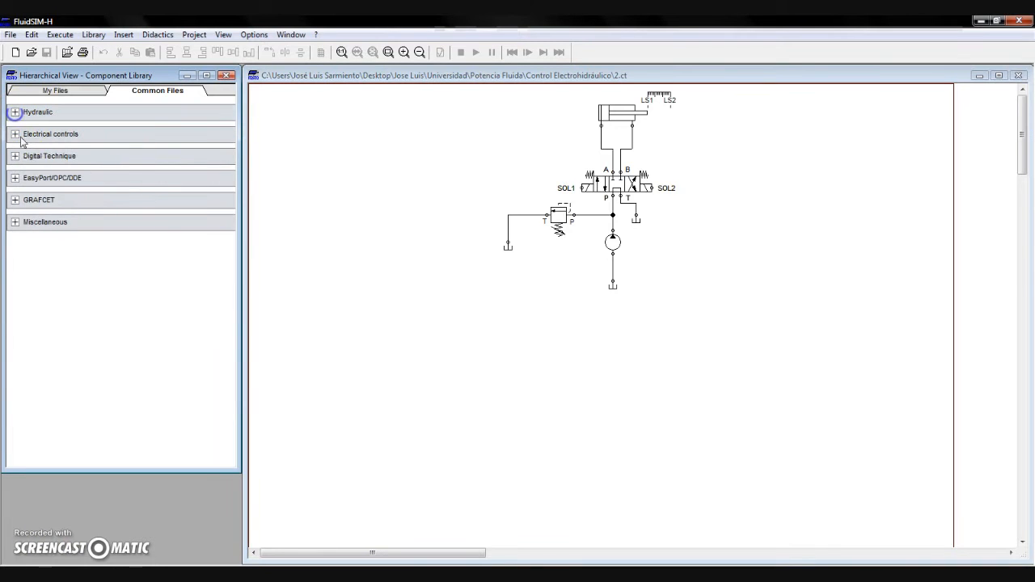
pyautogui.click(15, 135)
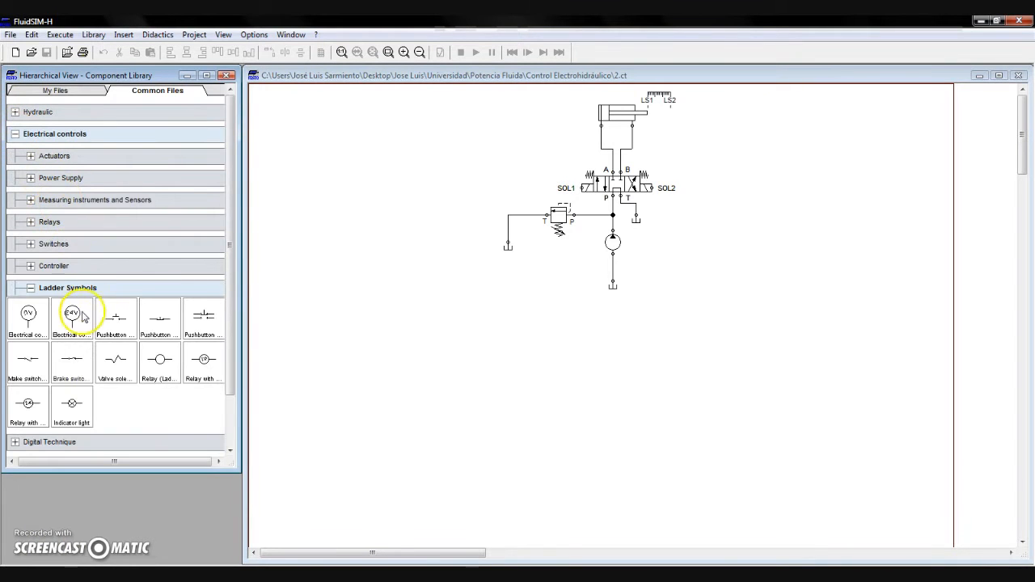
pyautogui.moveTo(72, 316); pyautogui.dragTo(328, 340)
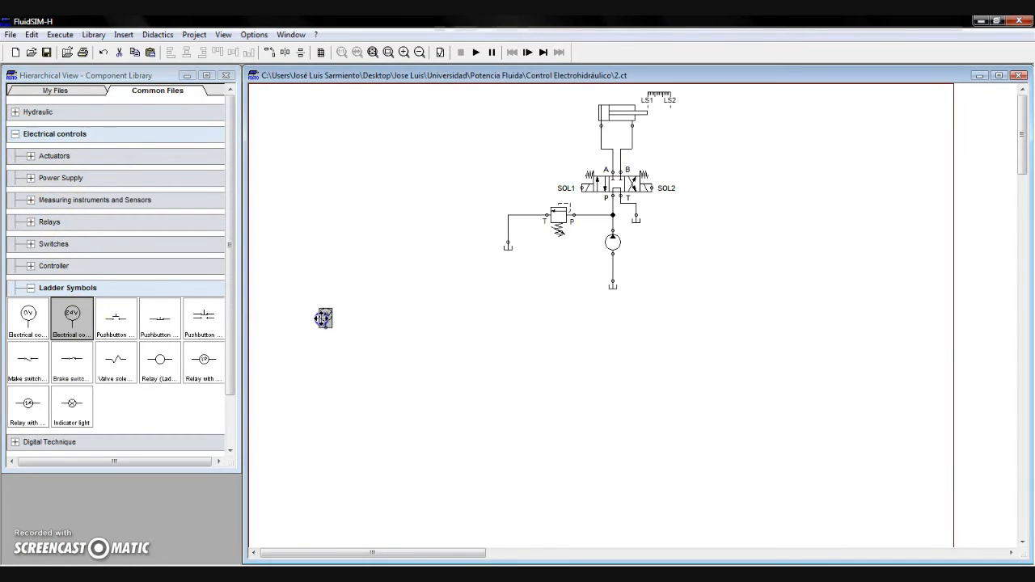
pyautogui.moveTo(29, 316); pyautogui.dragTo(540, 304)
pyautogui.click(543, 348)
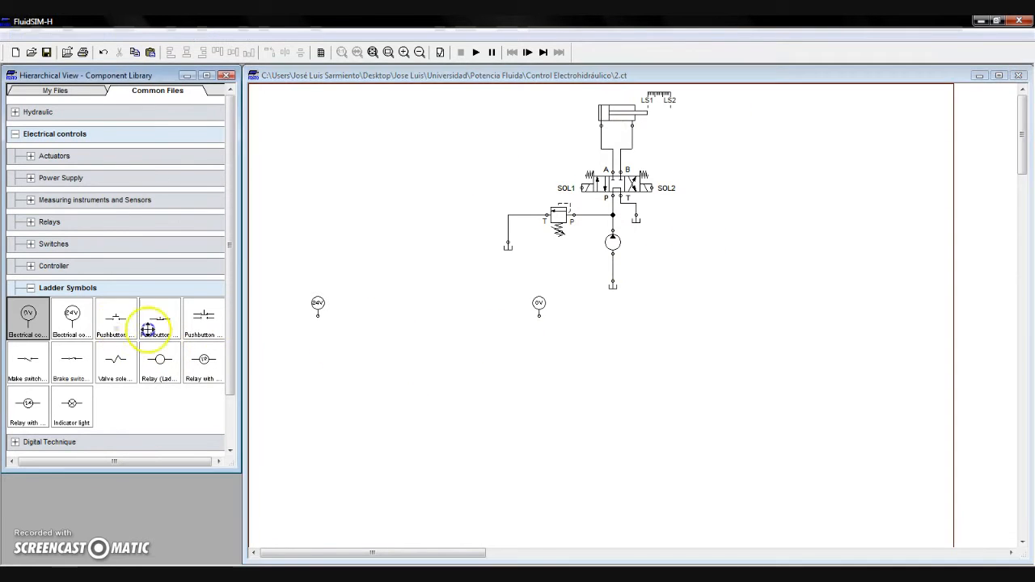
# Step: Add a ladder make pushbutton just below and right of the 24V connection and label it START
pyautogui.moveTo(116, 318); pyautogui.dragTo(351, 345)
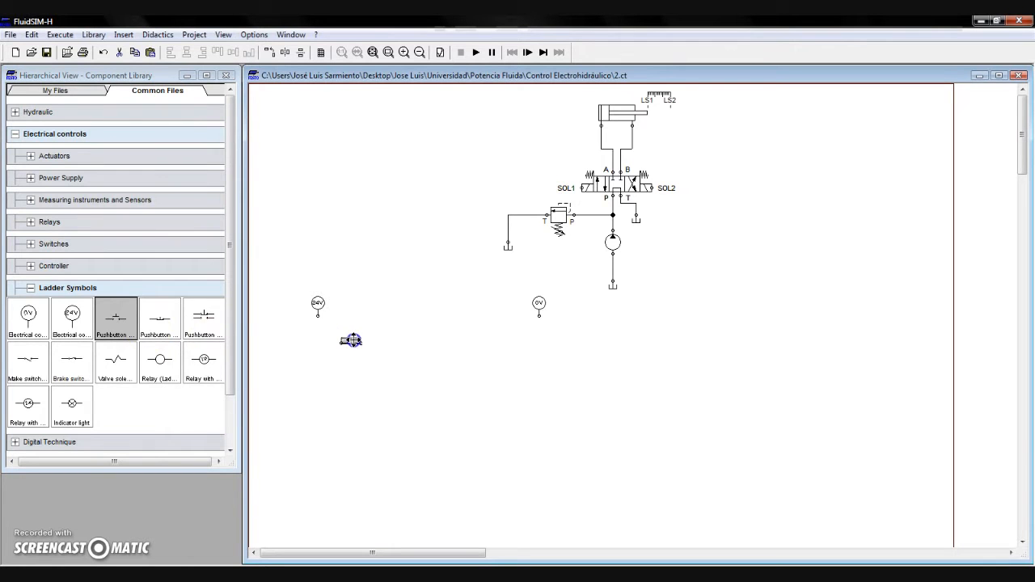
pyautogui.doubleClick(355, 346)
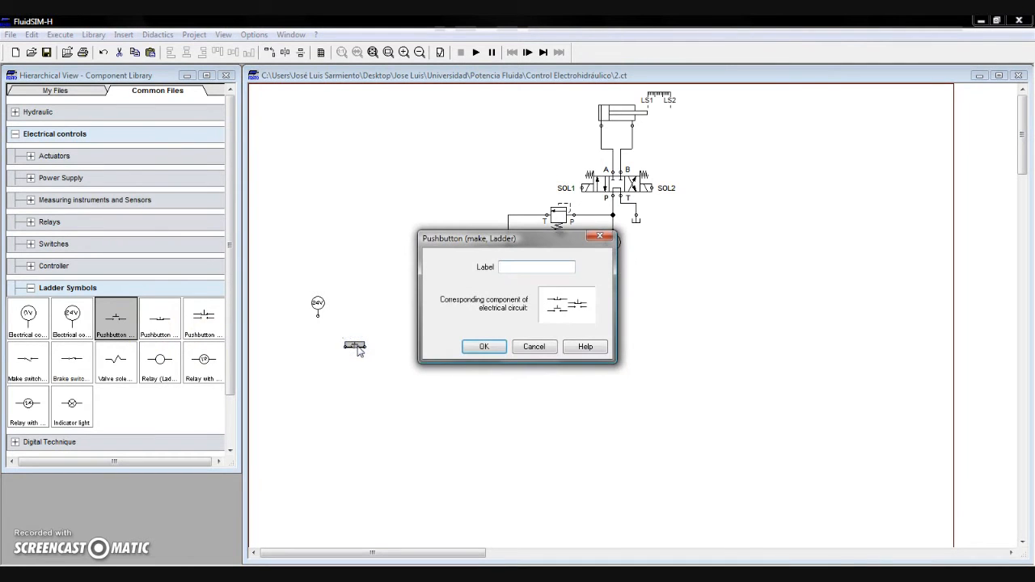
pyautogui.write('st')
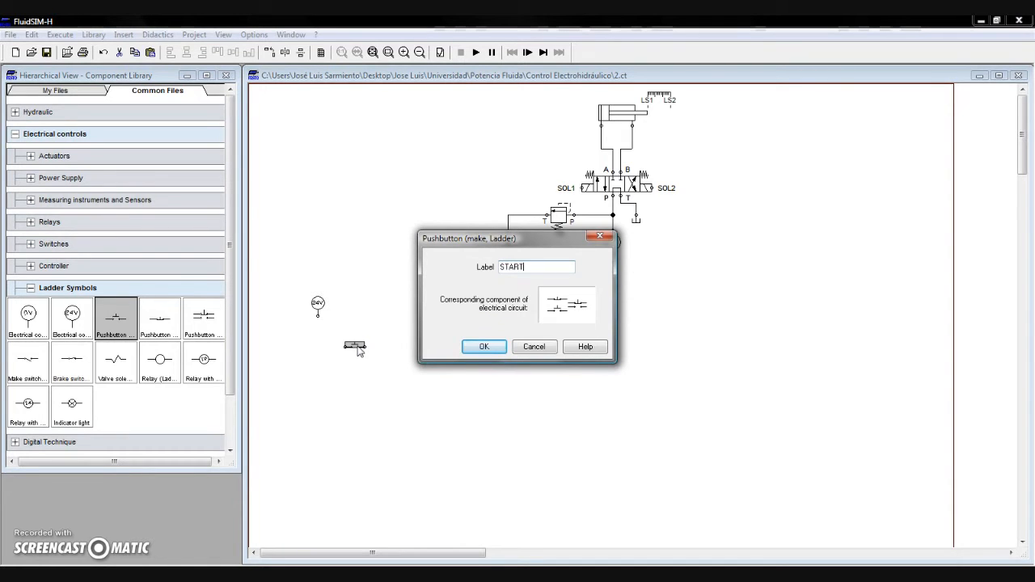
pyautogui.press('Return')
pyautogui.click(381, 373)
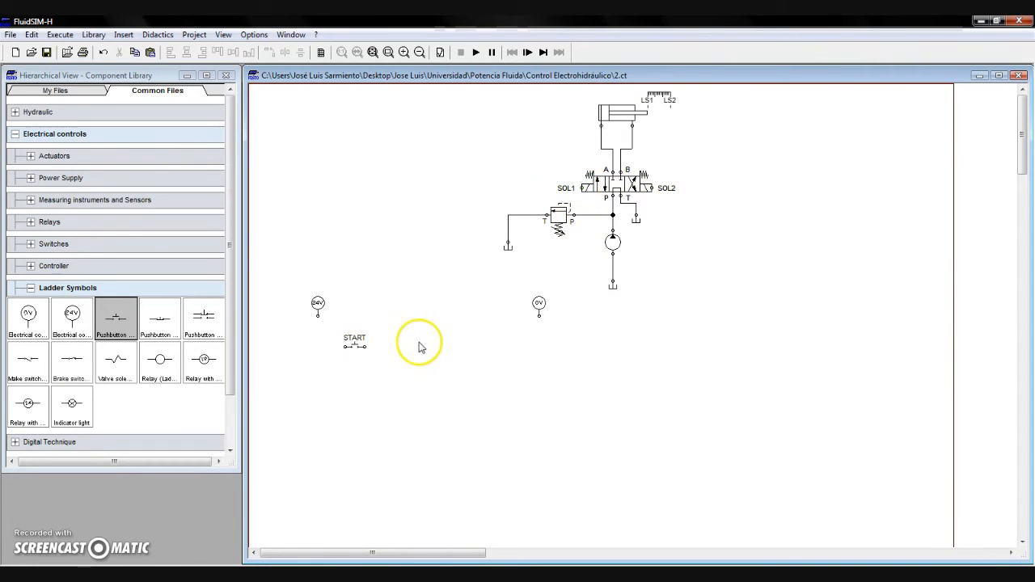
# Step: Add a ladder relay on the START rung, wire it to the pushbutton's output and label it CR1
pyautogui.moveTo(160, 361)
pyautogui.mouseDown()
pyautogui.moveTo(436, 372)
pyautogui.moveTo(448, 346)
pyautogui.moveTo(466, 345)
pyautogui.moveTo(366, 346)
pyautogui.mouseUp()
pyautogui.click(493, 346)
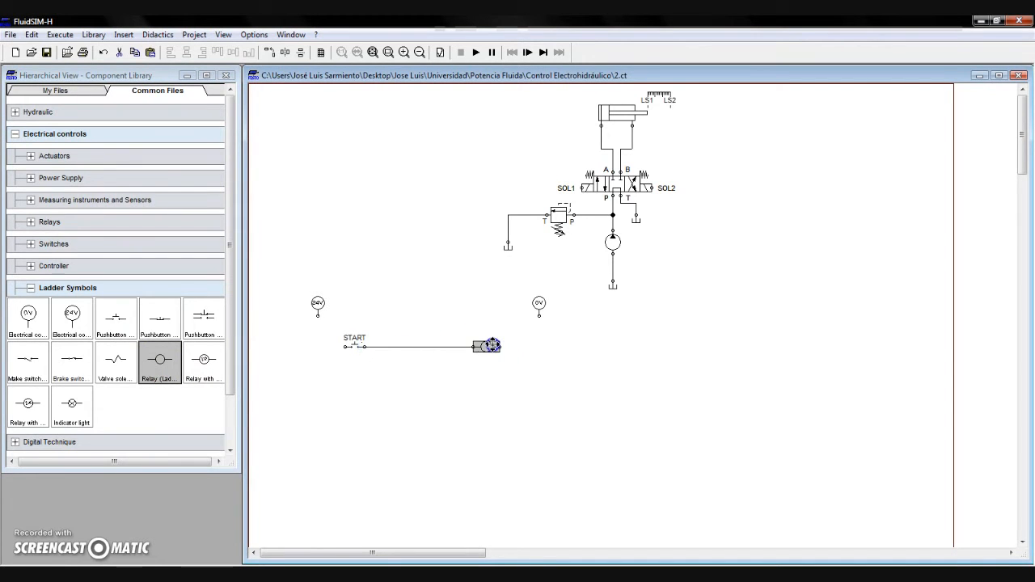
pyautogui.doubleClick(488, 348)
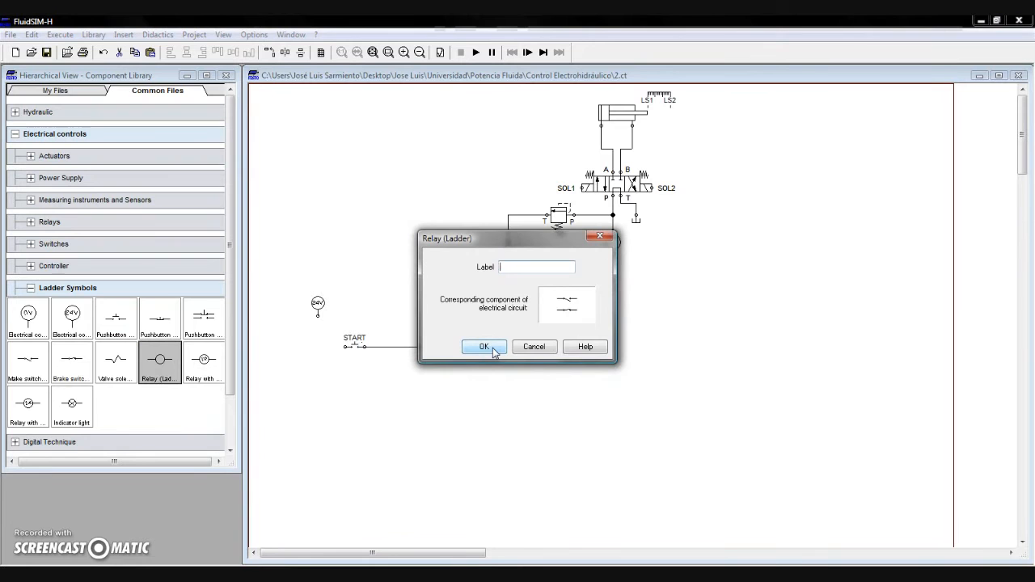
pyautogui.click(487, 348)
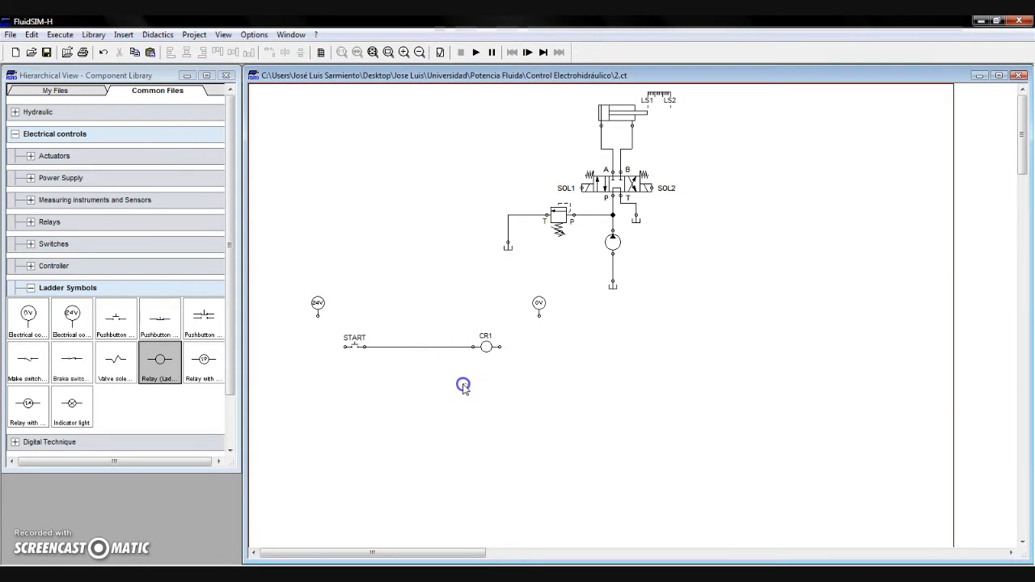
# Step: Add a ladder make switch labelled CR1 below START and wire its output to the line between START and the relay
pyautogui.moveTo(27, 360); pyautogui.dragTo(354, 373)
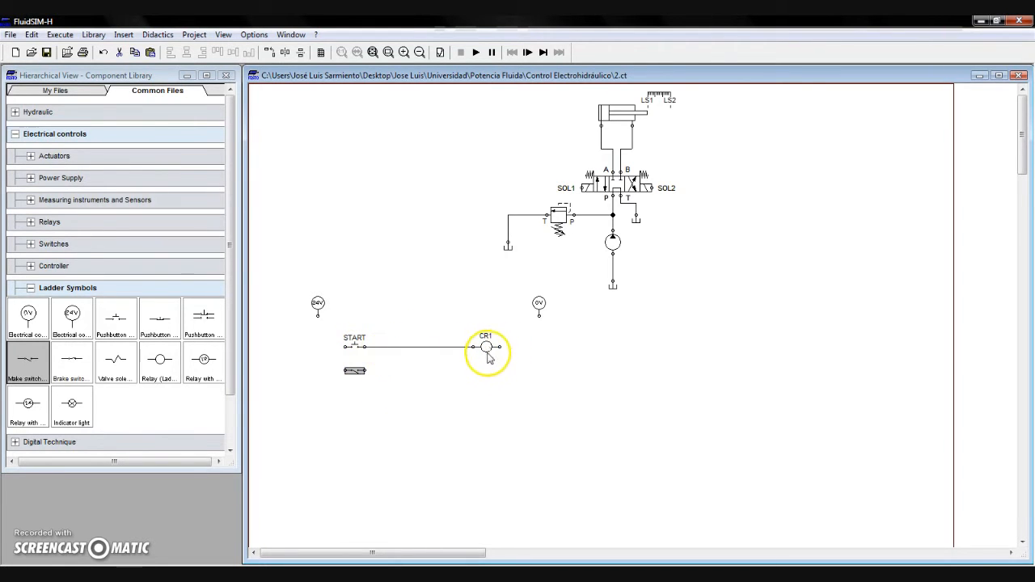
pyautogui.moveTo(359, 361); pyautogui.dragTo(356, 379)
pyautogui.click(344, 370)
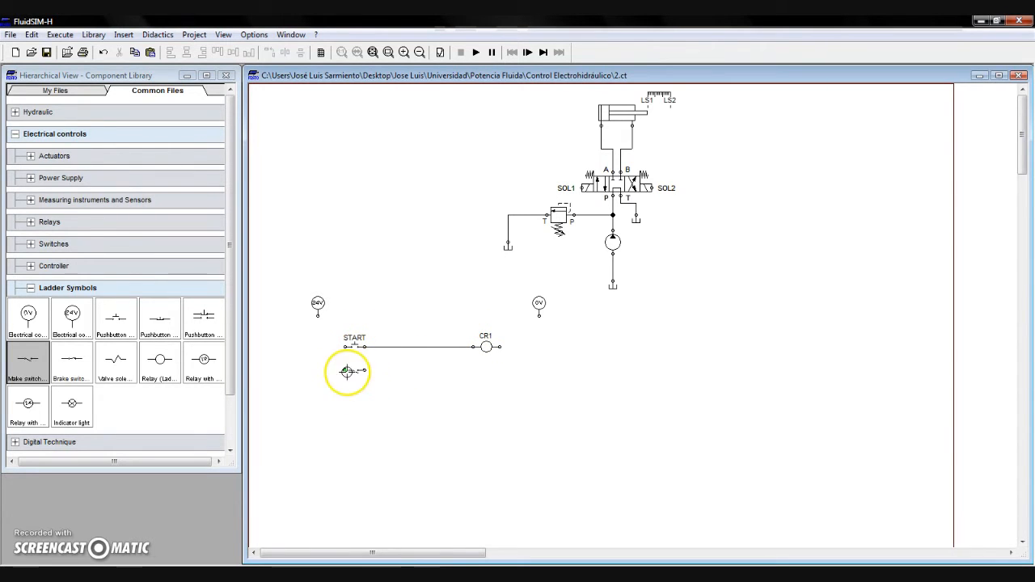
pyautogui.doubleClick(356, 372)
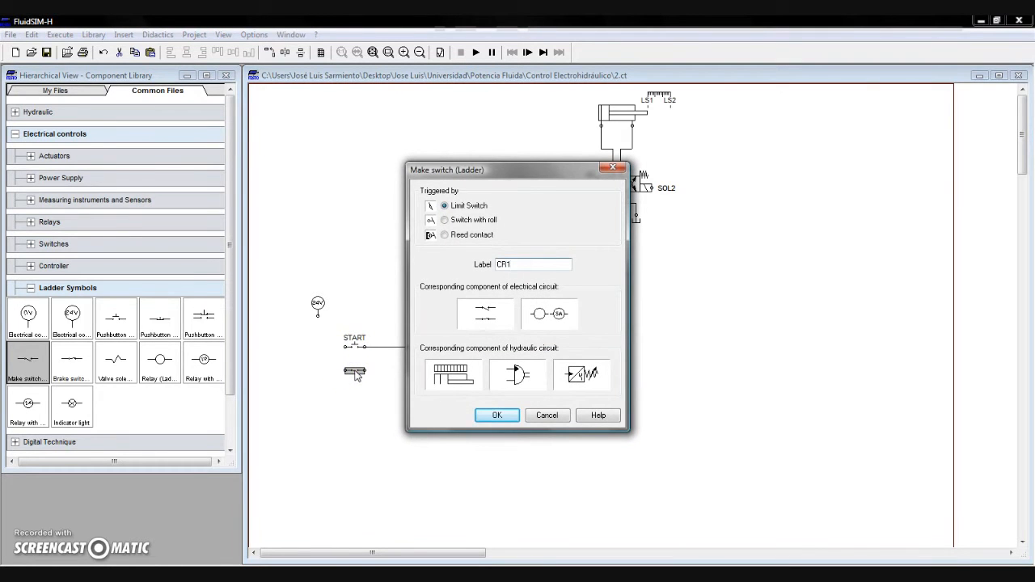
pyautogui.press('Return')
pyautogui.click(370, 392)
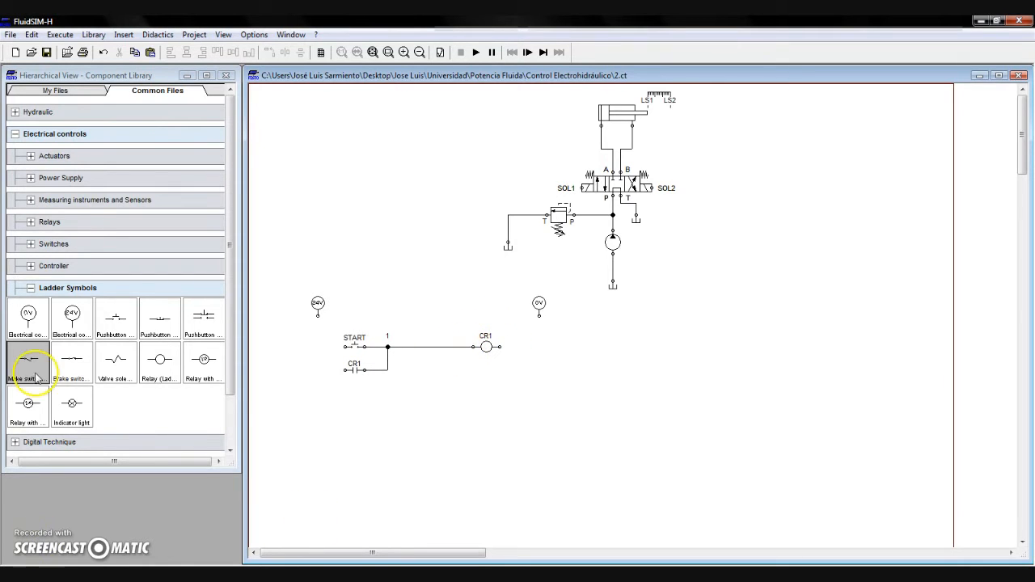
# Step: Add a second ladder make switch below the first CR1 contact and label it CR1
pyautogui.moveTo(36, 377); pyautogui.dragTo(363, 404)
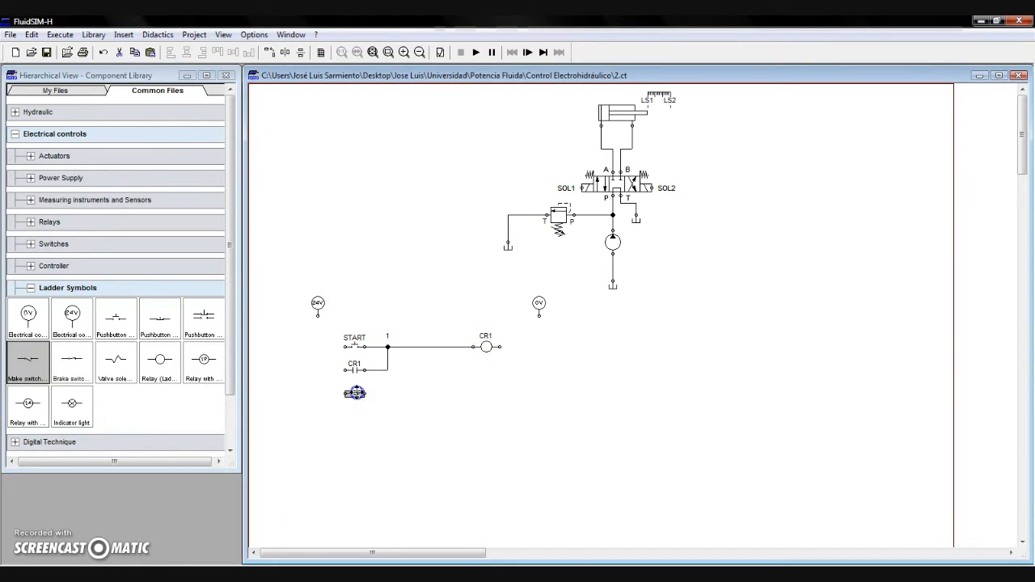
pyautogui.doubleClick(355, 394)
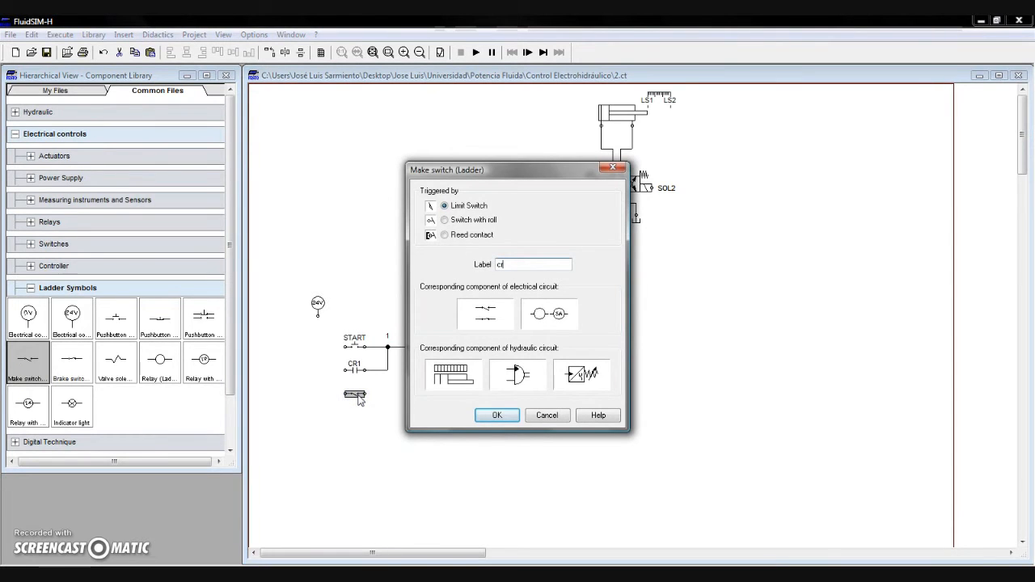
pyautogui.press('BackSpace')
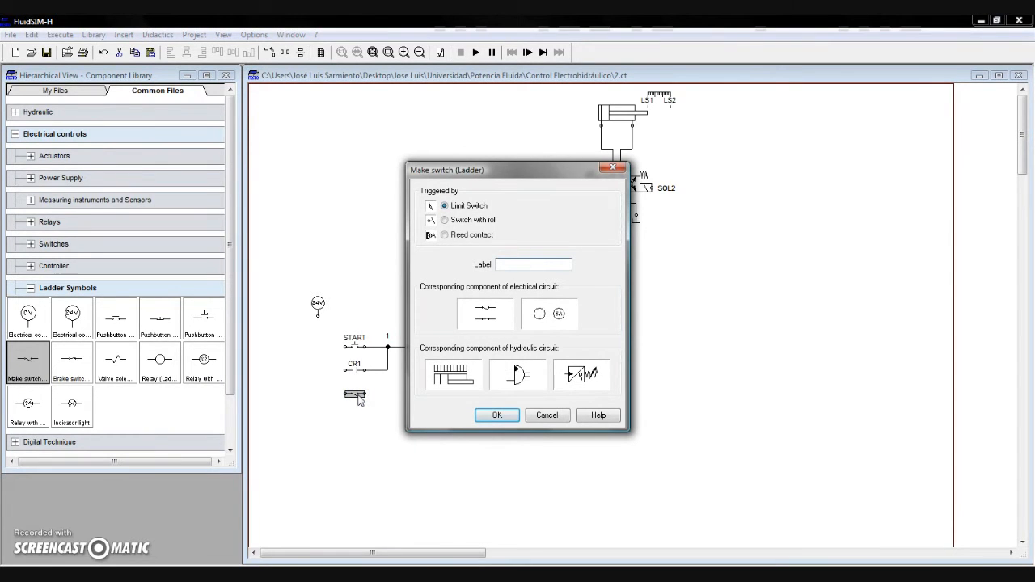
pyautogui.press('Return')
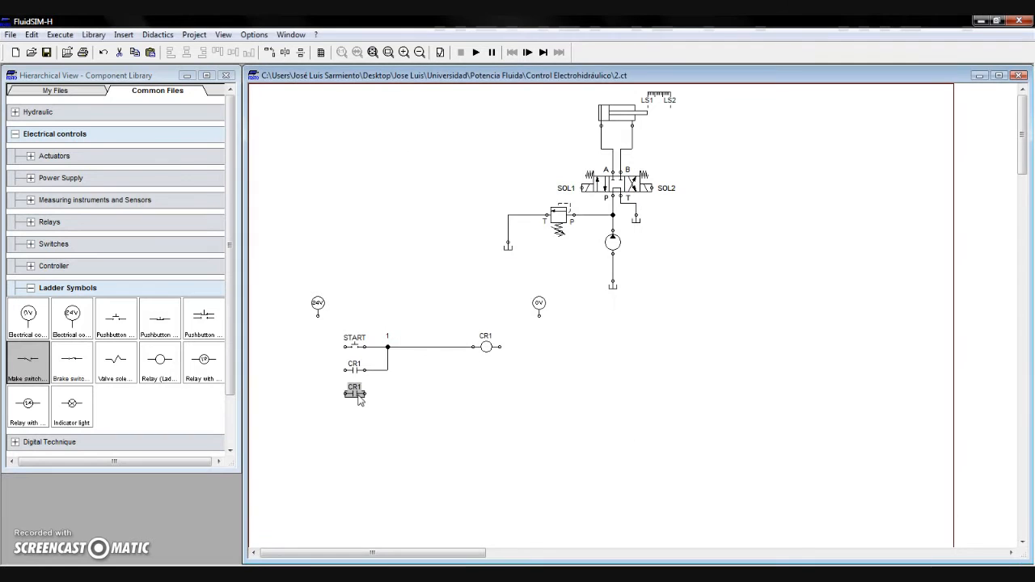
# Step: Add a ladder valve solenoid on the lowest rung, wire it to the second CR1 contact and label it SOL1
pyautogui.moveTo(117, 364); pyautogui.dragTo(488, 394)
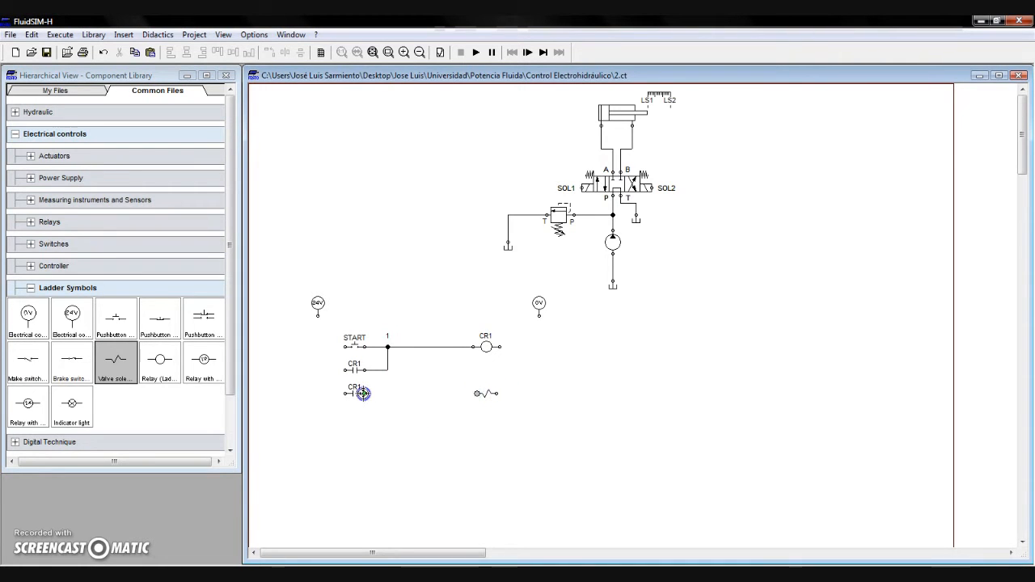
pyautogui.moveTo(358, 393); pyautogui.dragTo(476, 394)
pyautogui.doubleClick(484, 394)
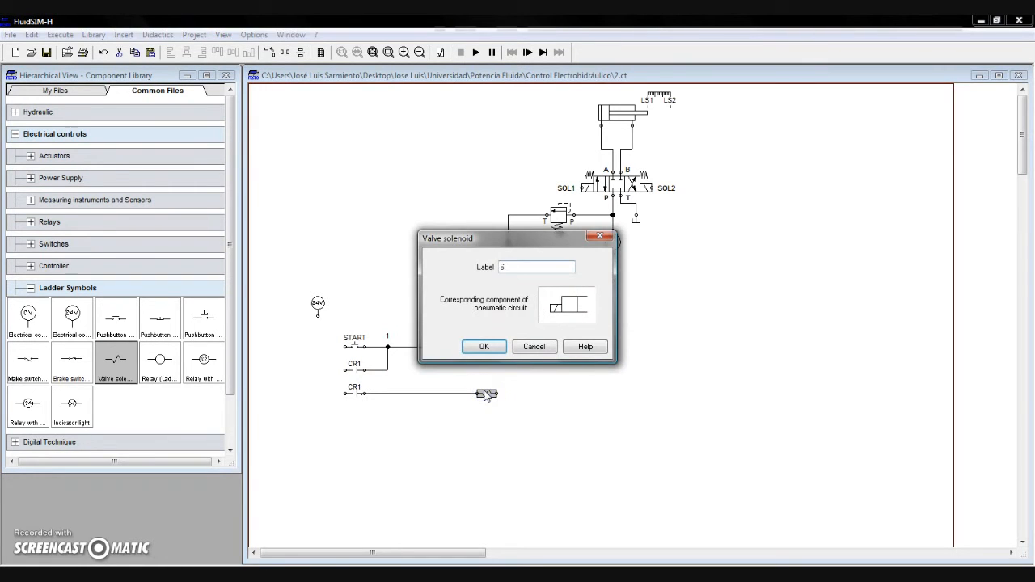
pyautogui.press('Return')
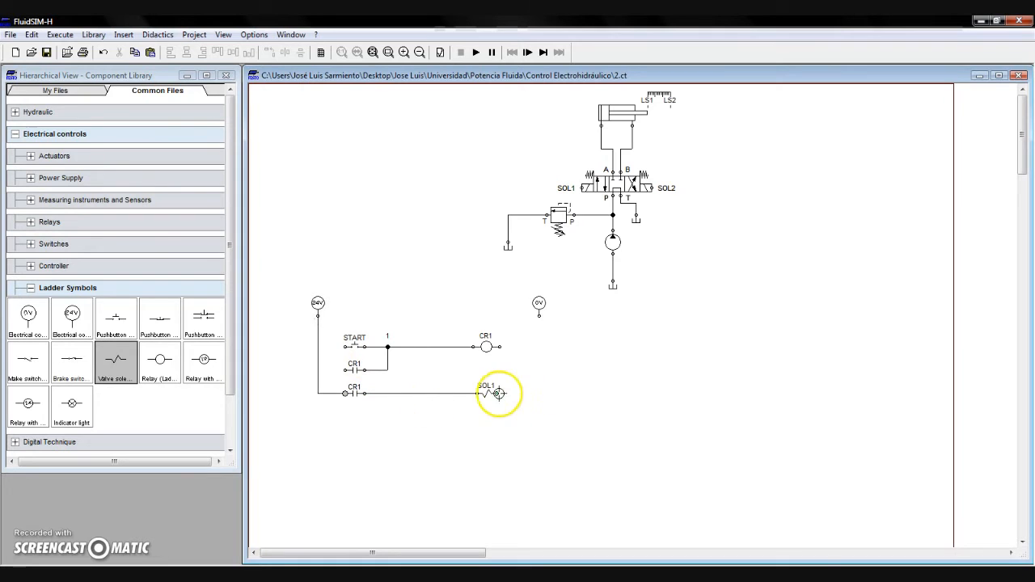
# Step: Connect the ladder rungs to the 24V and 0V supply lines and start the circuit simulation
pyautogui.moveTo(497, 394)
pyautogui.mouseDown()
pyautogui.moveTo(540, 392)
pyautogui.moveTo(540, 317)
pyautogui.mouseUp()
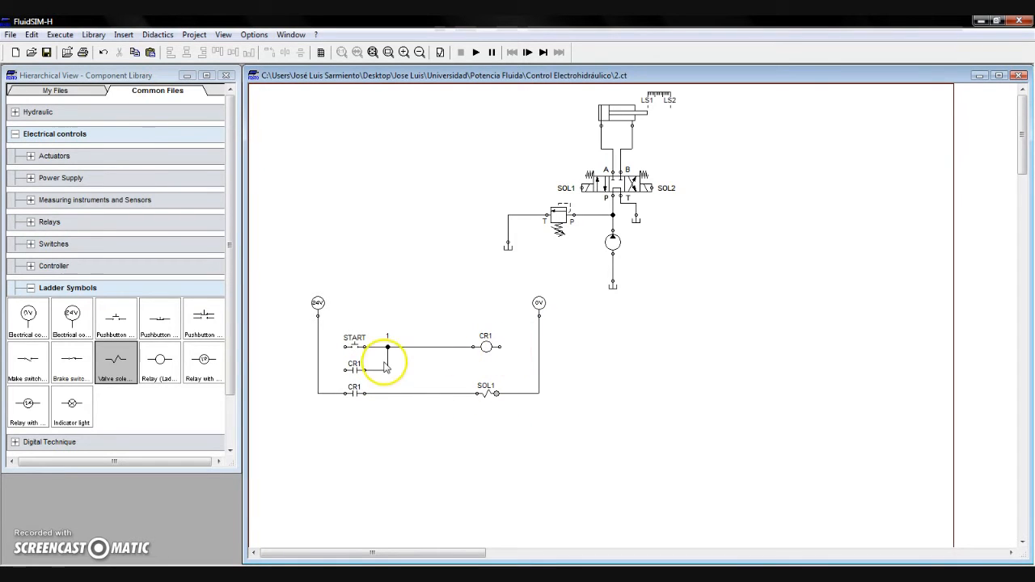
pyautogui.moveTo(342, 368); pyautogui.dragTo(320, 369)
pyautogui.click(476, 52)
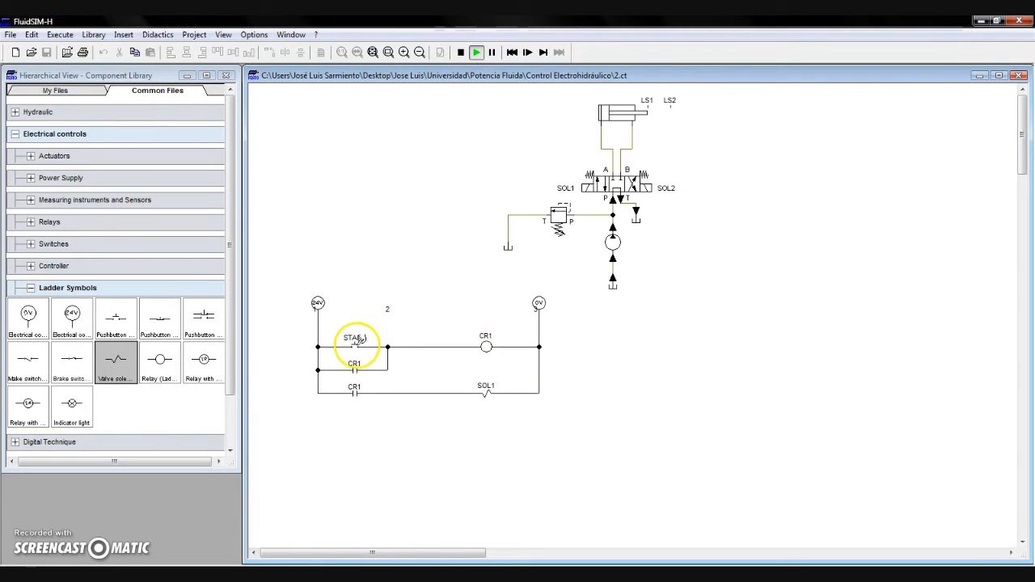
# Step: Actuate START in the running simulation to test the cylinder extension, and stop the simulation
pyautogui.click(357, 343)
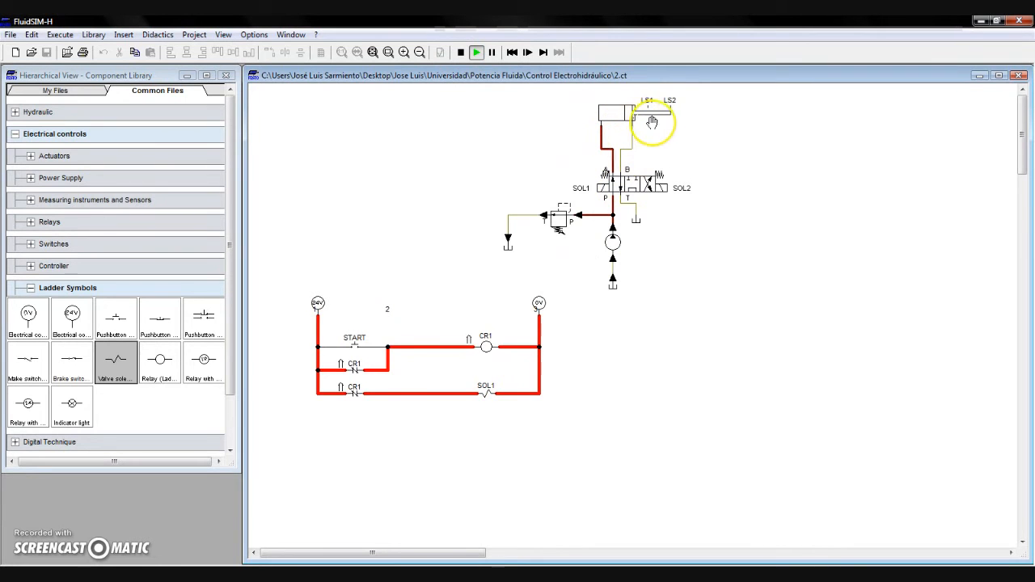
pyautogui.click(461, 51)
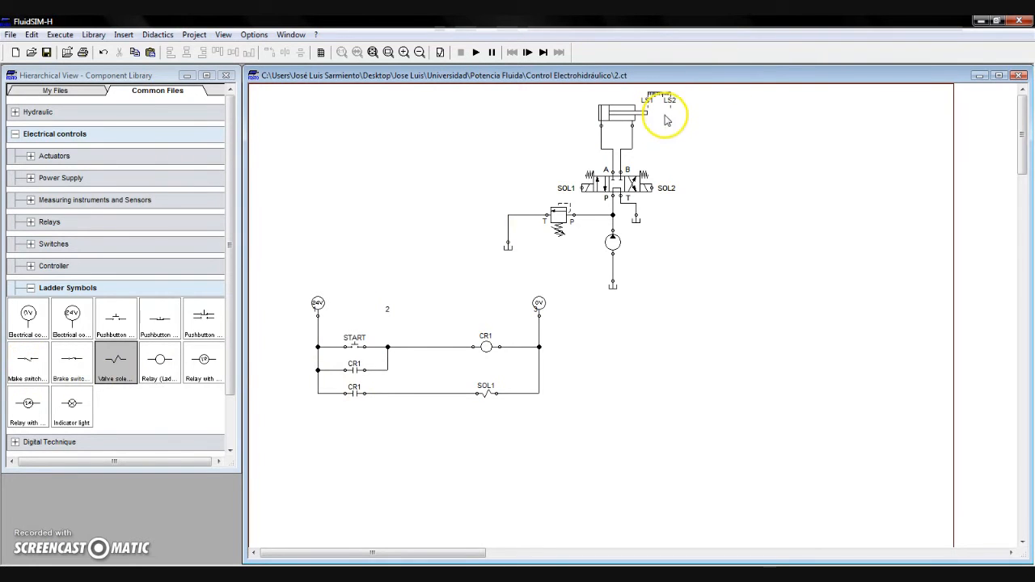
# Step: Add a ladder make switch below the lower CR1 contact and label it LS2
pyautogui.moveTo(26, 372); pyautogui.dragTo(348, 443)
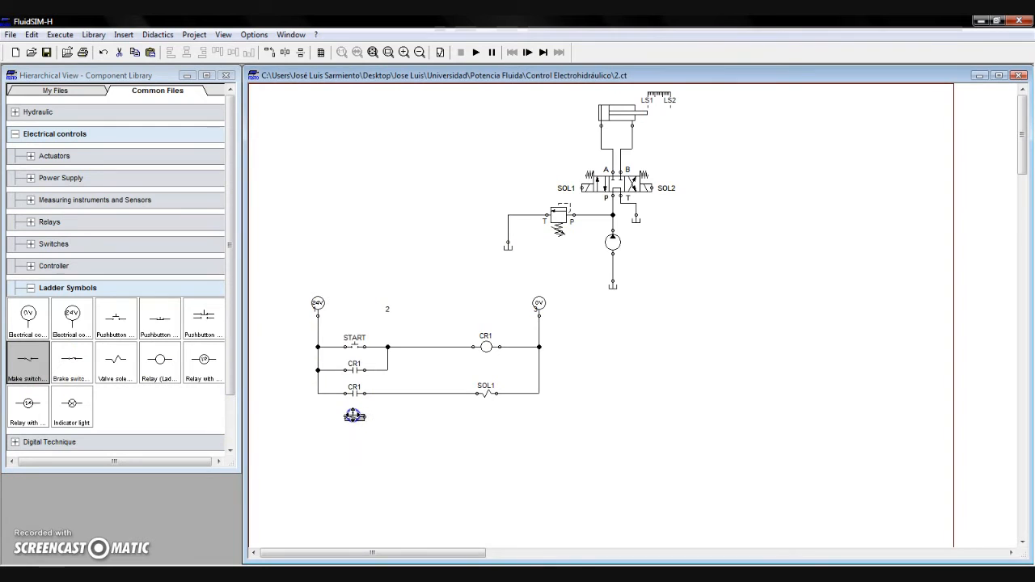
pyautogui.doubleClick(354, 419)
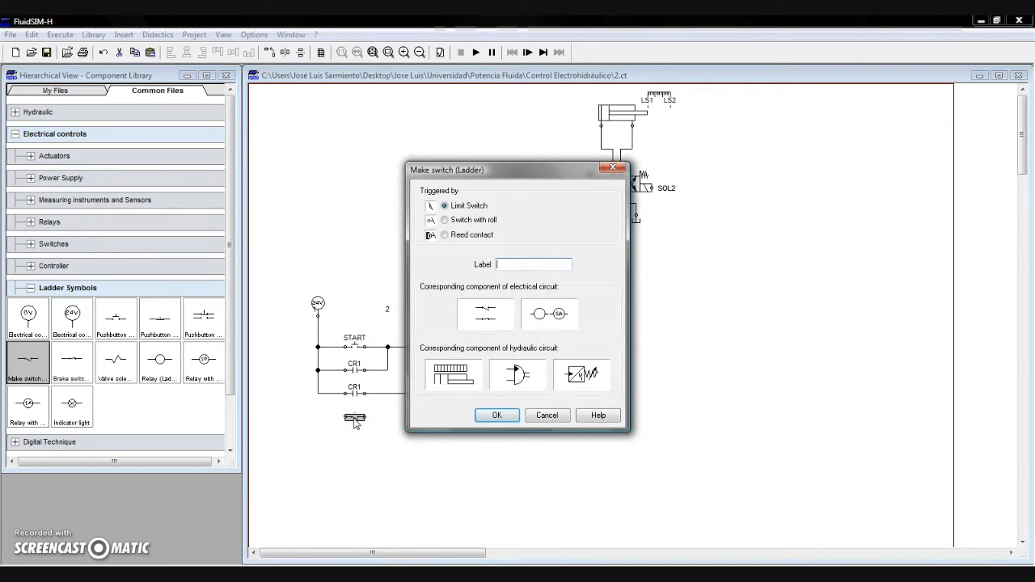
pyautogui.write('LS2')
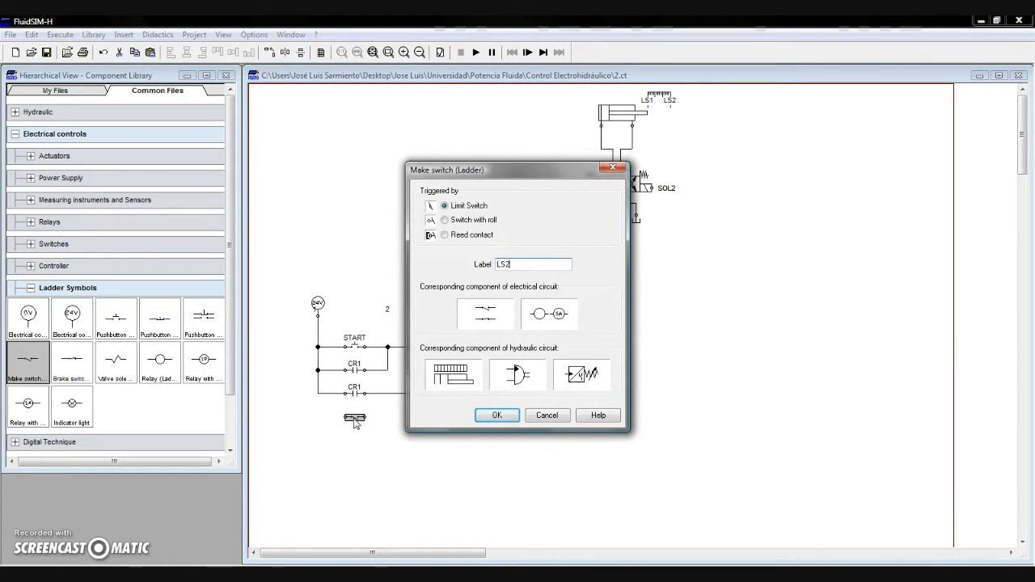
pyautogui.press('Return')
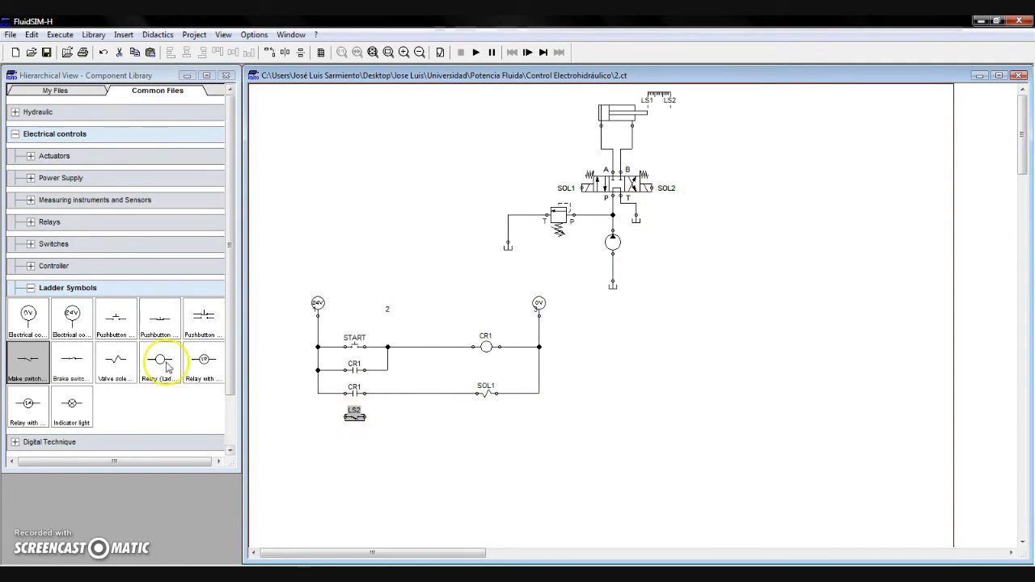
# Step: Add a ladder relay on the LS2 rung, wire it to the LS2 switch and label it CR2
pyautogui.moveTo(166, 368); pyautogui.dragTo(365, 421)
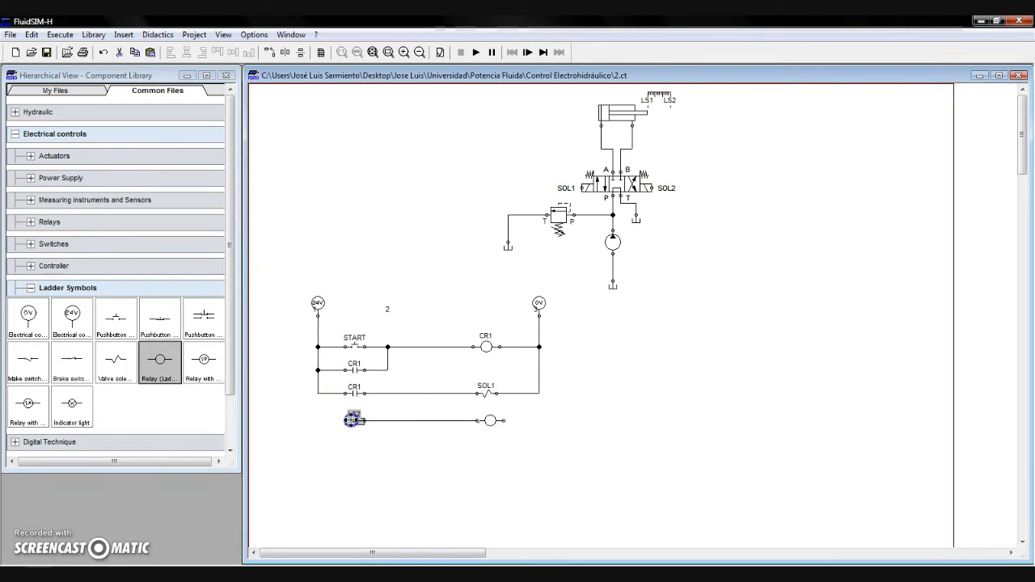
pyautogui.doubleClick(500, 420)
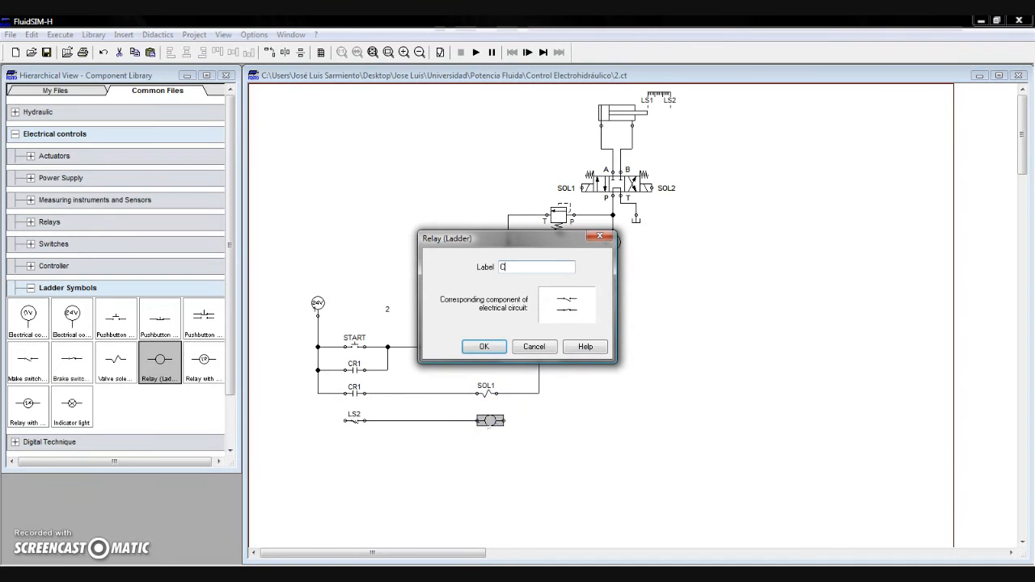
pyautogui.press('Return')
pyautogui.click(436, 464)
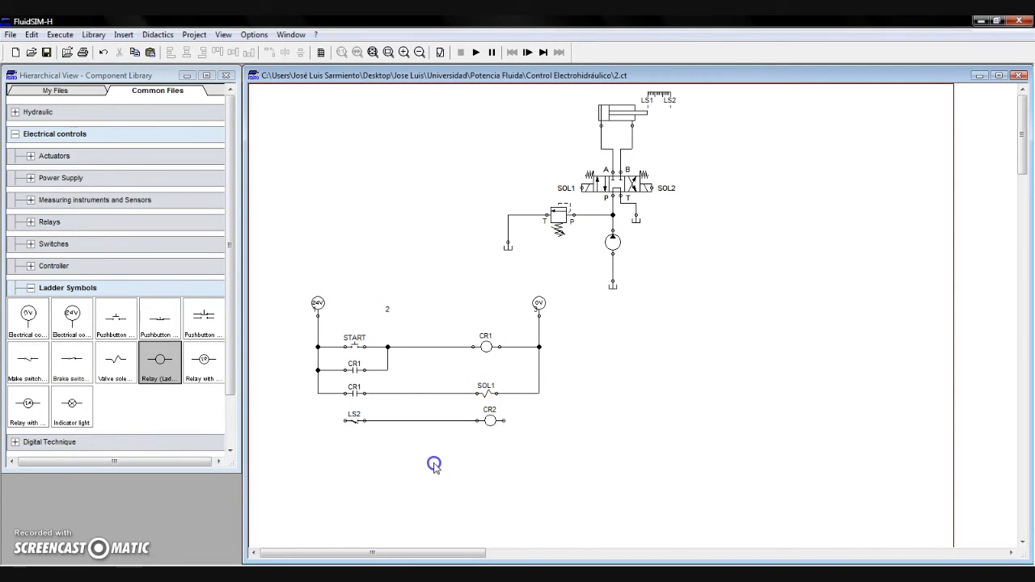
pyautogui.click(509, 419)
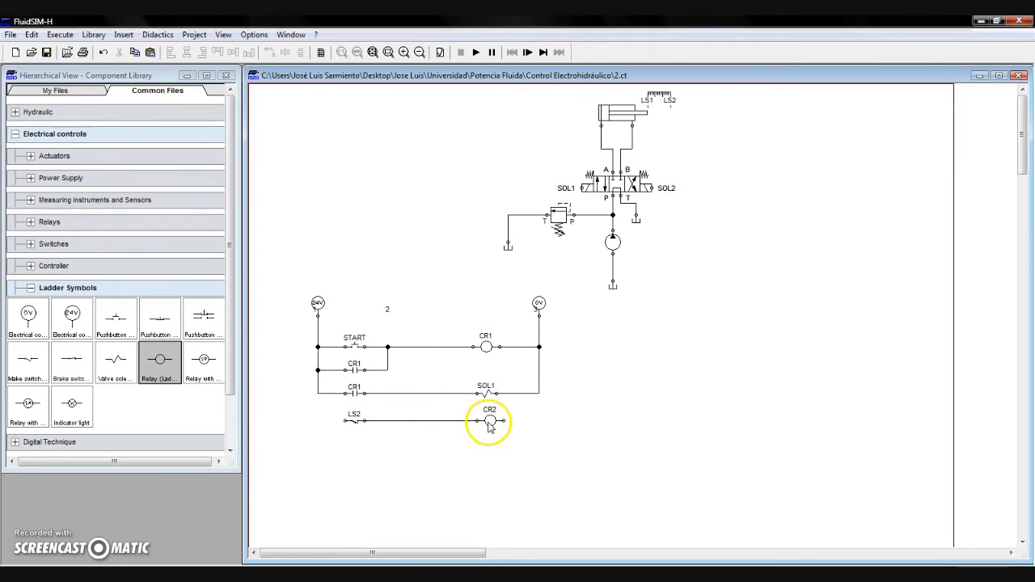
# Step: Add a ladder make switch labelled CR2 below LS2 and wire its output to the line between LS2 and the CR2 relay
pyautogui.moveTo(28, 362); pyautogui.dragTo(353, 453)
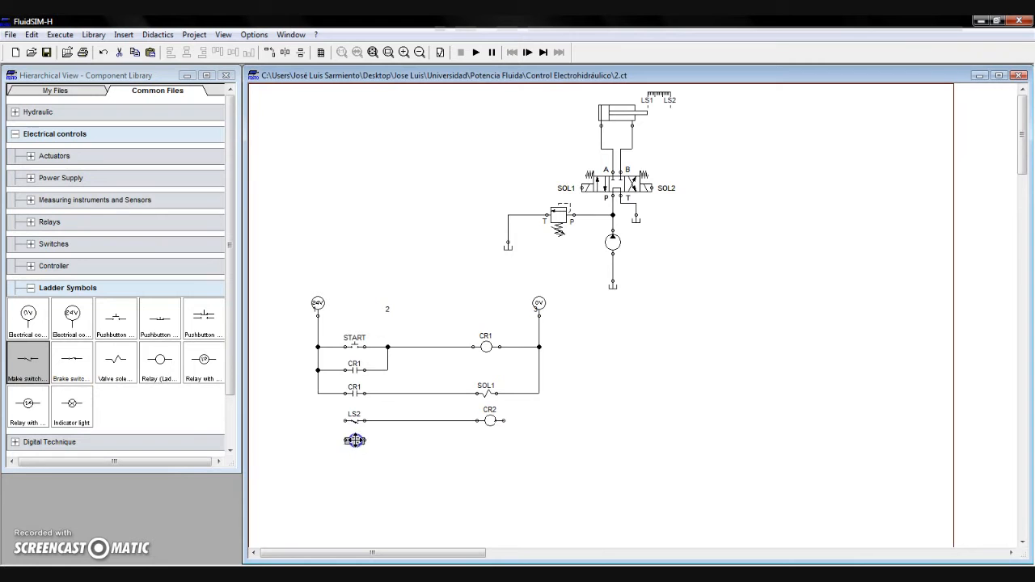
pyautogui.doubleClick(355, 441)
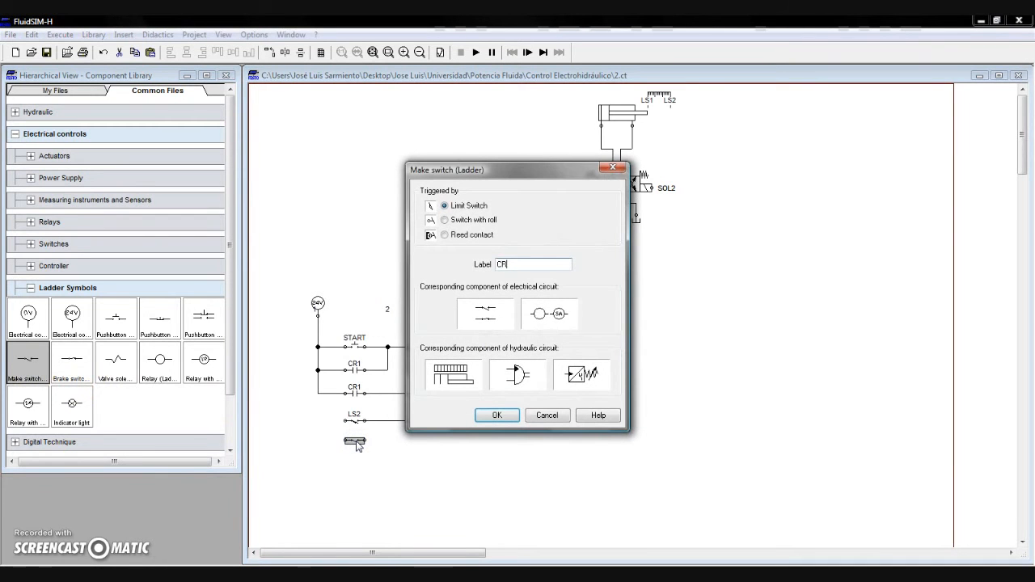
pyautogui.press('Return')
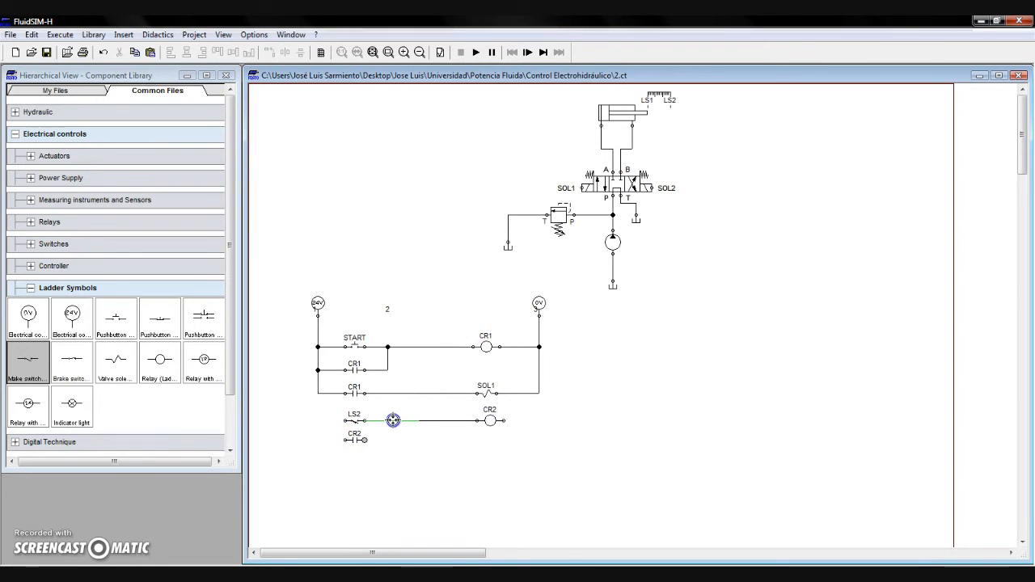
pyautogui.moveTo(393, 421); pyautogui.dragTo(367, 440)
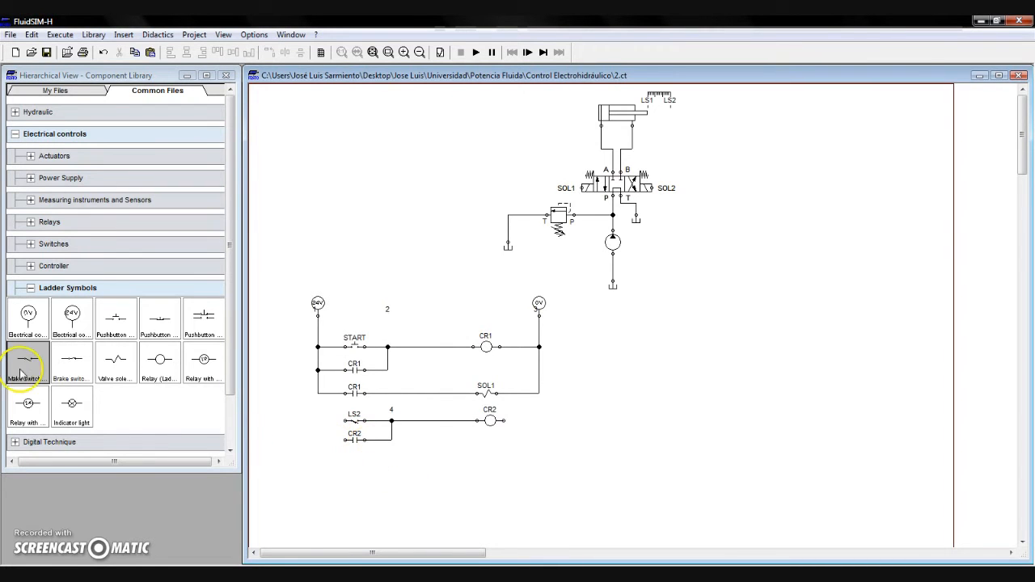
# Step: Add another ladder make switch on a new lowest rung, below the first CR2 contact, and label it CR2
pyautogui.moveTo(26, 364); pyautogui.dragTo(357, 474)
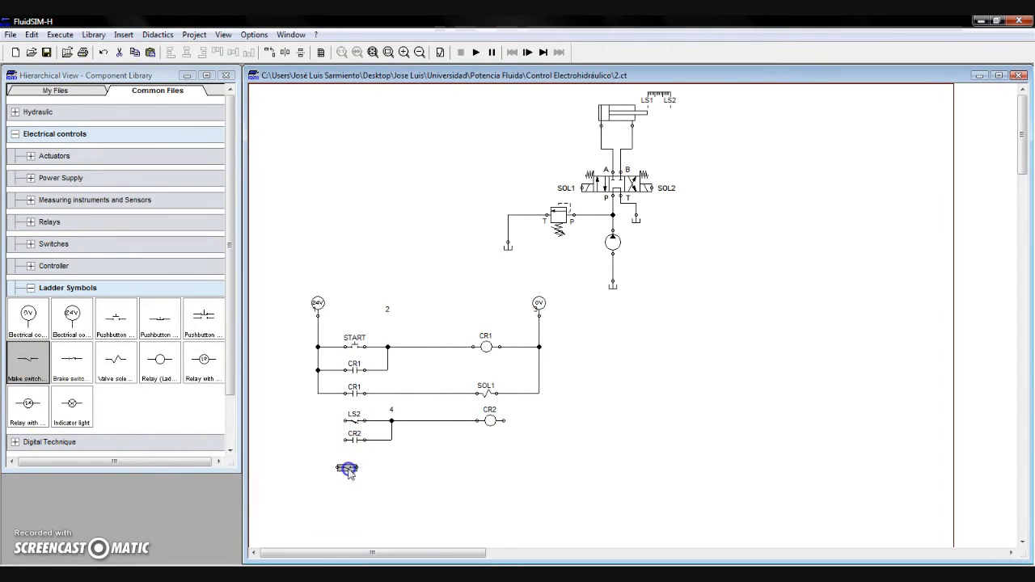
pyautogui.doubleClick(355, 463)
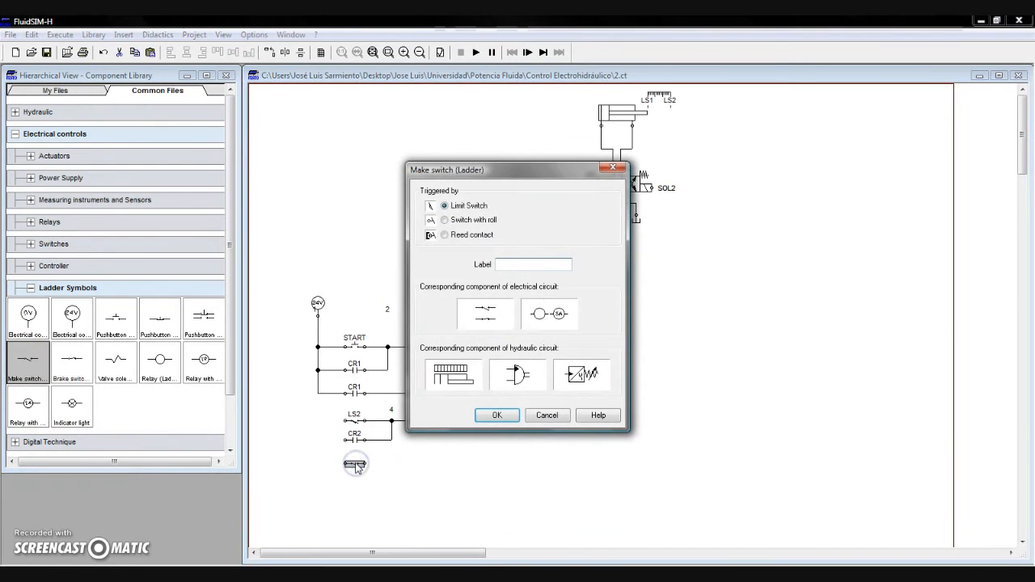
pyautogui.press('Return')
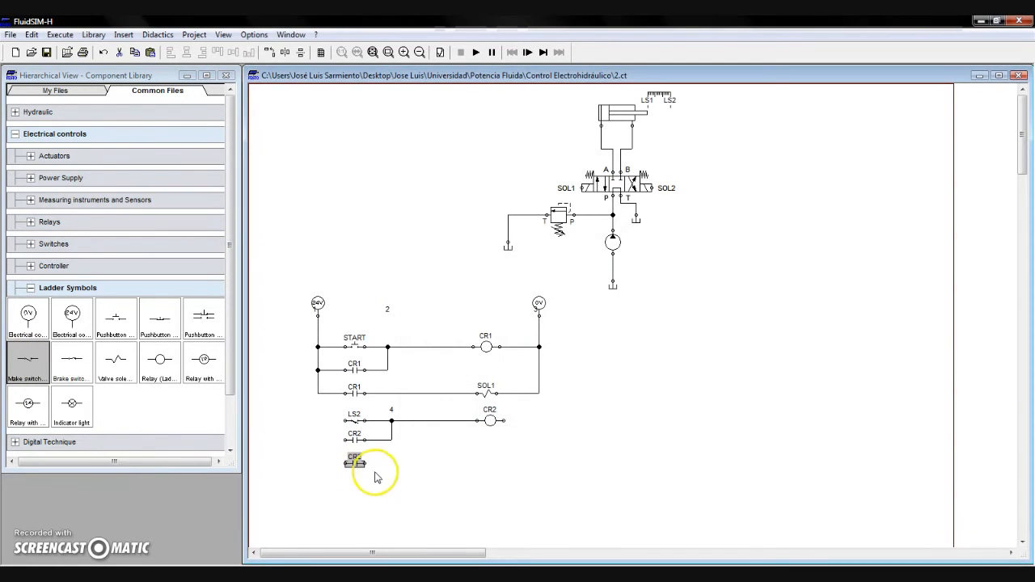
# Step: Add a ladder valve solenoid on the lowest rung, wire it to the CR2 contact and label it SOL2
pyautogui.moveTo(116, 360); pyautogui.dragTo(485, 464)
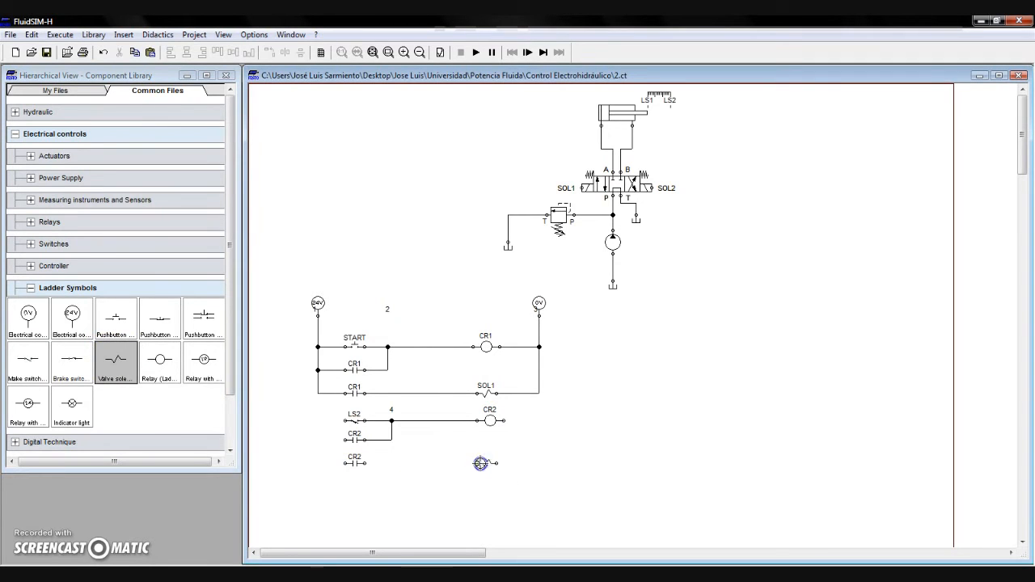
pyautogui.doubleClick(487, 465)
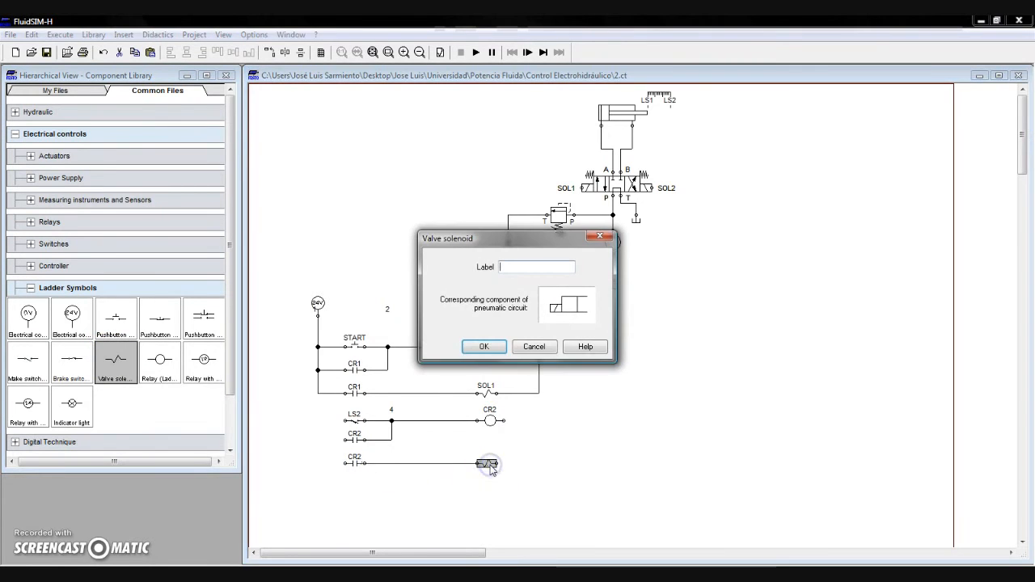
pyautogui.write('SOL')
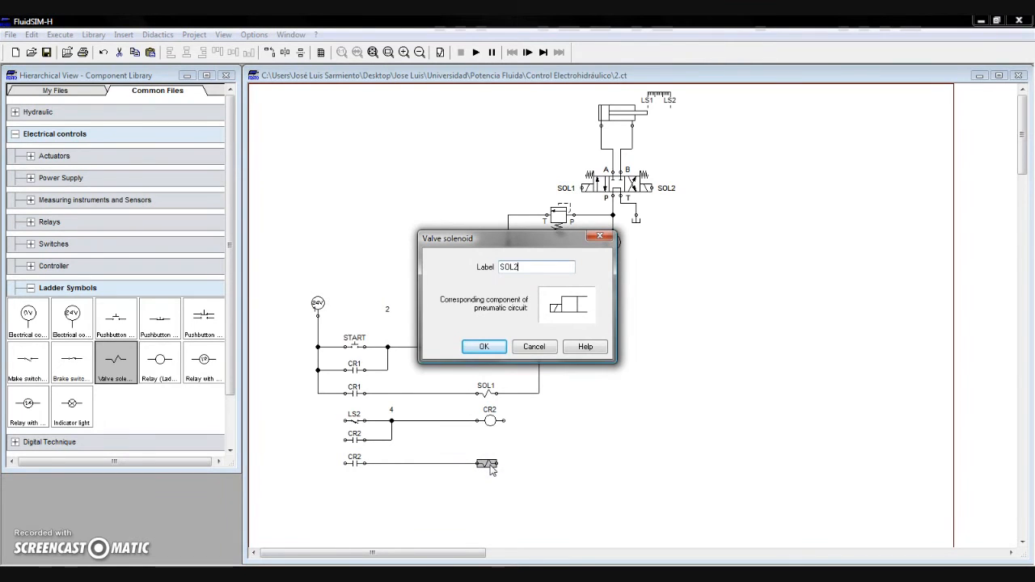
pyautogui.write('2')
pyautogui.press('Return')
pyautogui.click(478, 478)
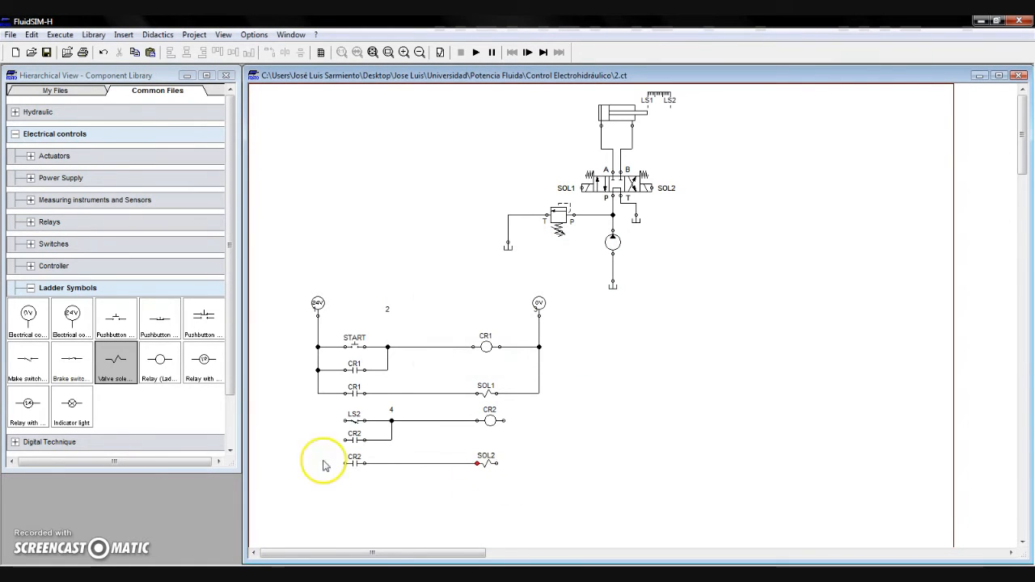
# Step: Connect LS2 and both CR2 contacts to the 24V line, and SOL2 and the CR2 relay to the 0V line
pyautogui.moveTo(344, 463); pyautogui.dragTo(318, 393)
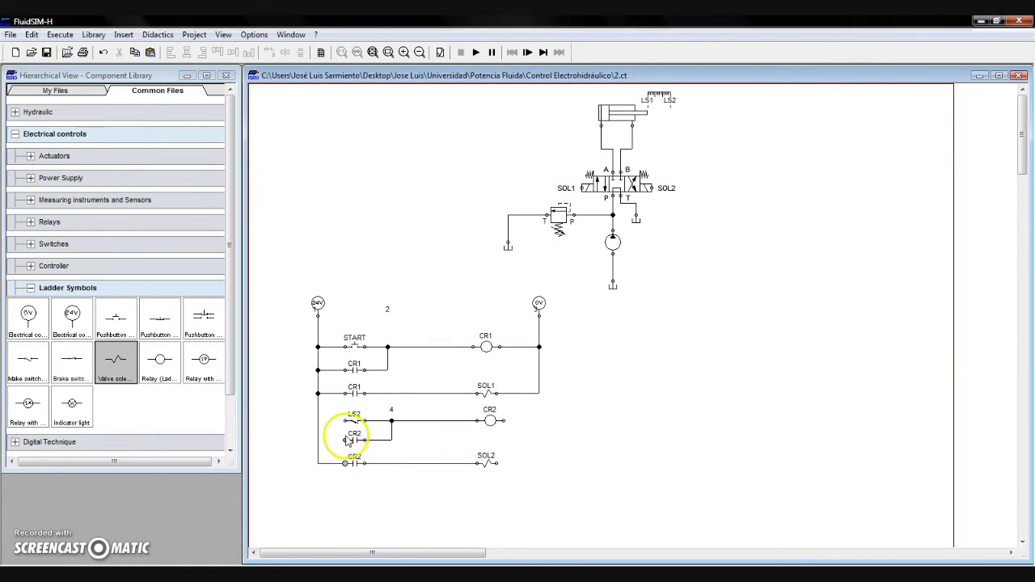
pyautogui.moveTo(320, 438); pyautogui.dragTo(316, 420)
pyautogui.click(495, 465)
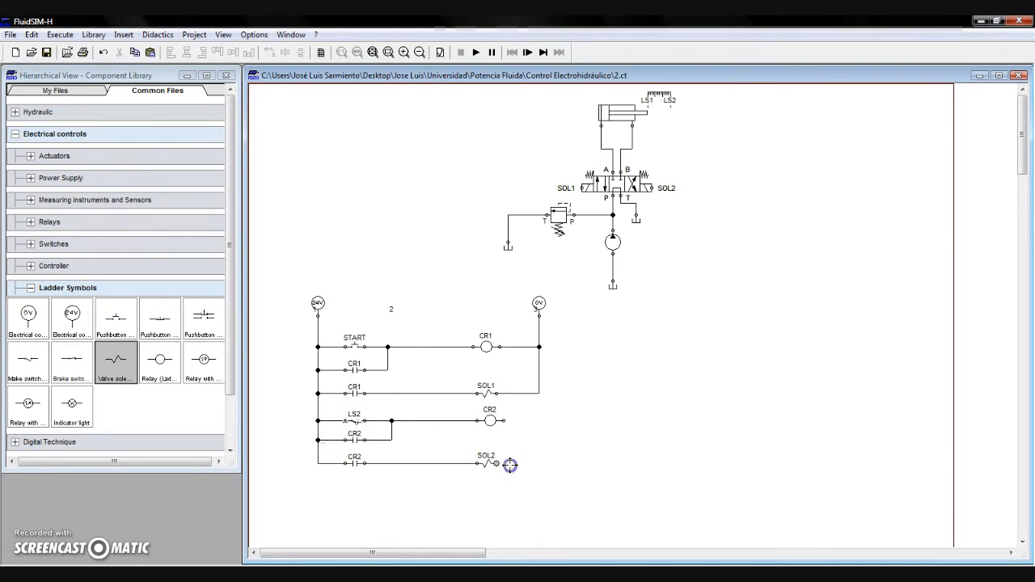
pyautogui.moveTo(541, 391); pyautogui.dragTo(541, 390)
pyautogui.click(502, 419)
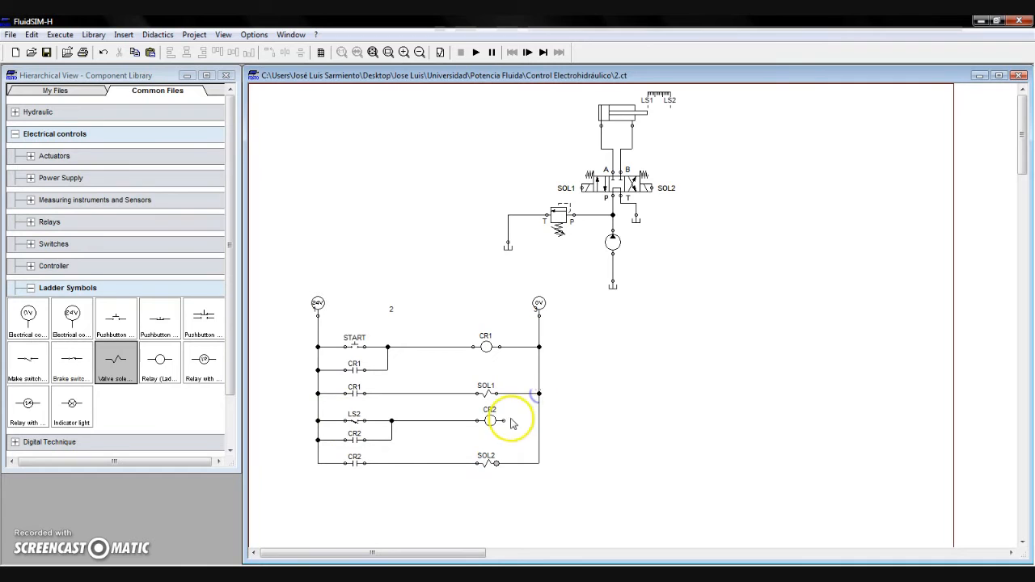
pyautogui.moveTo(540, 420); pyautogui.dragTo(540, 420)
pyautogui.click(395, 477)
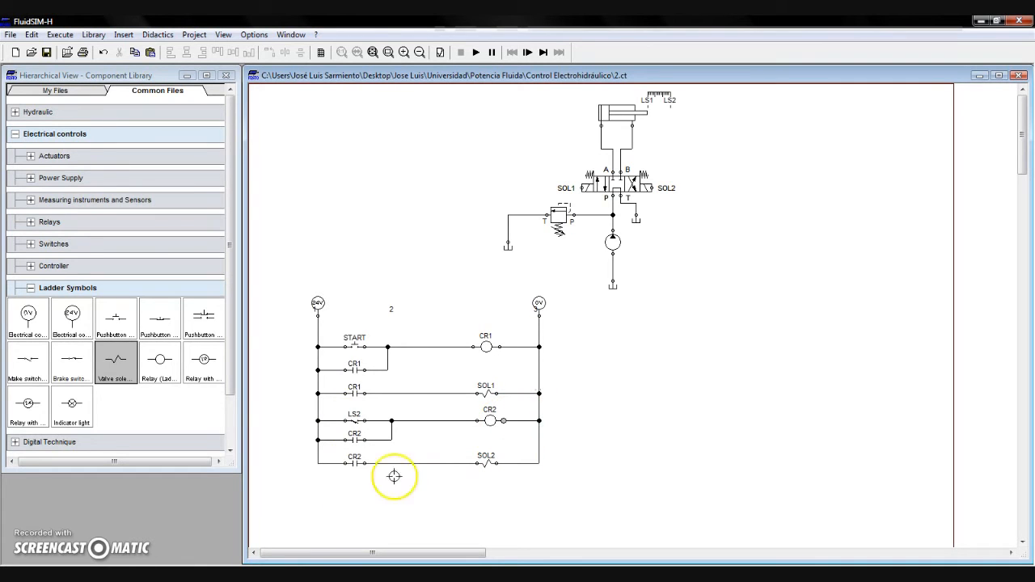
pyautogui.click(349, 447)
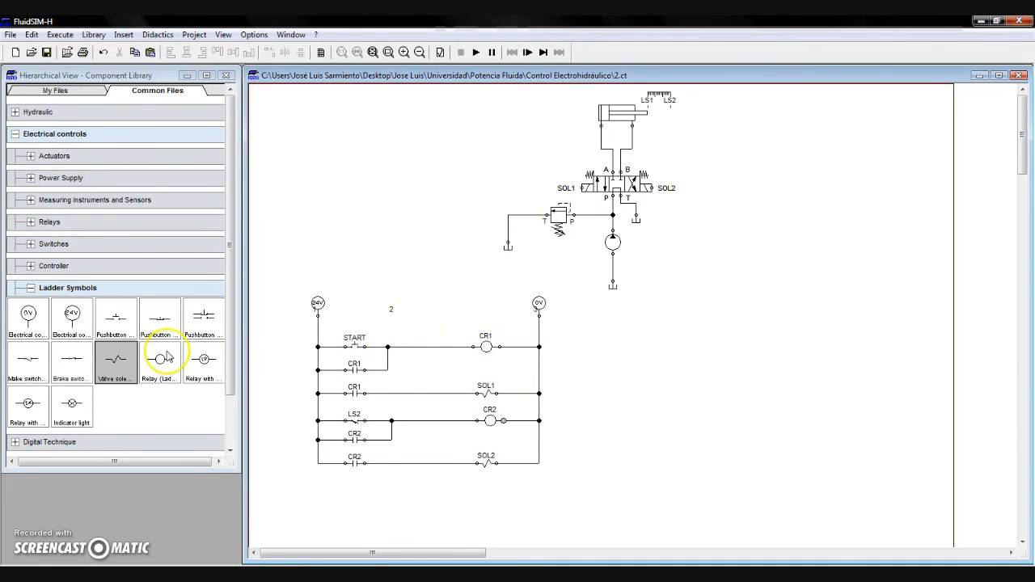
# Step: Add a ladder brake switch just above the line between START and the CR1 relay and label it CR2
pyautogui.click(75, 363)
pyautogui.moveTo(440, 333); pyautogui.dragTo(440, 334)
pyautogui.click(491, 420)
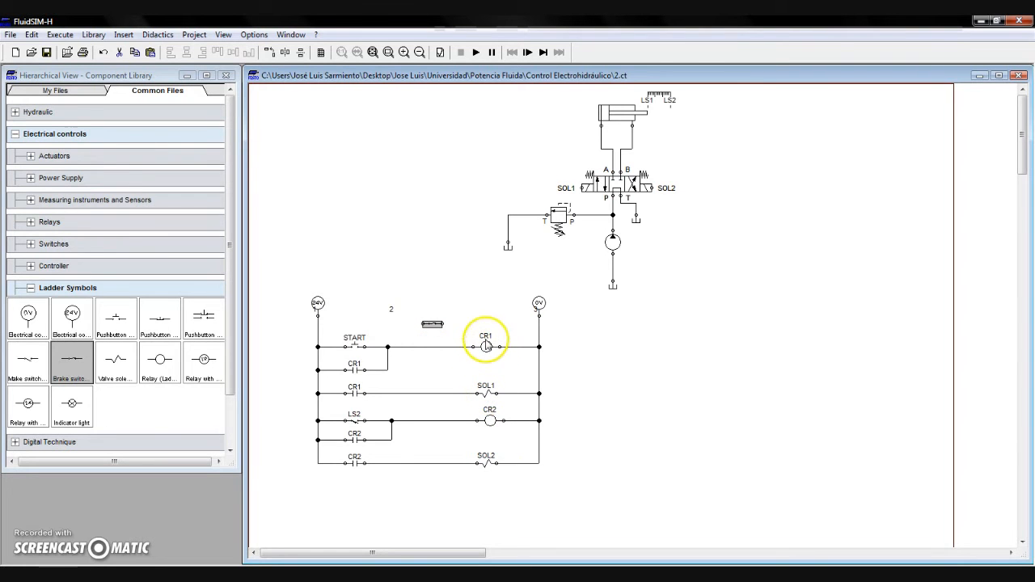
pyautogui.doubleClick(444, 334)
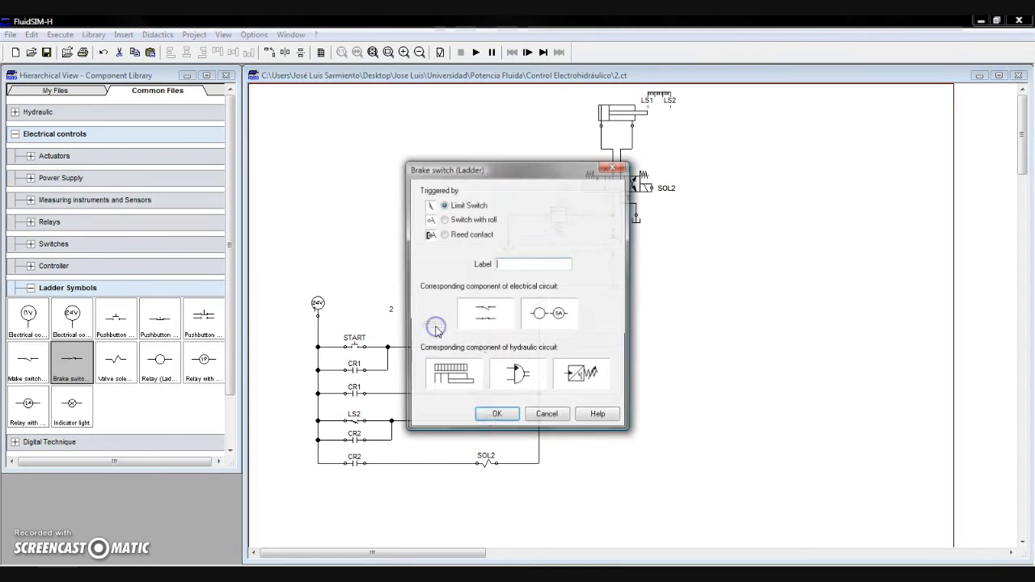
pyautogui.write('CR2')
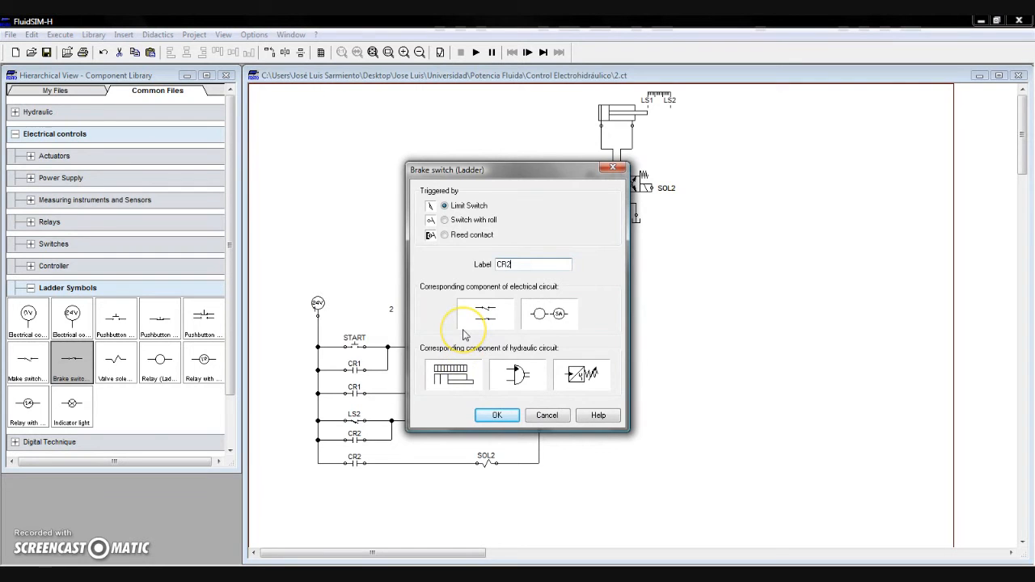
pyautogui.press('Return')
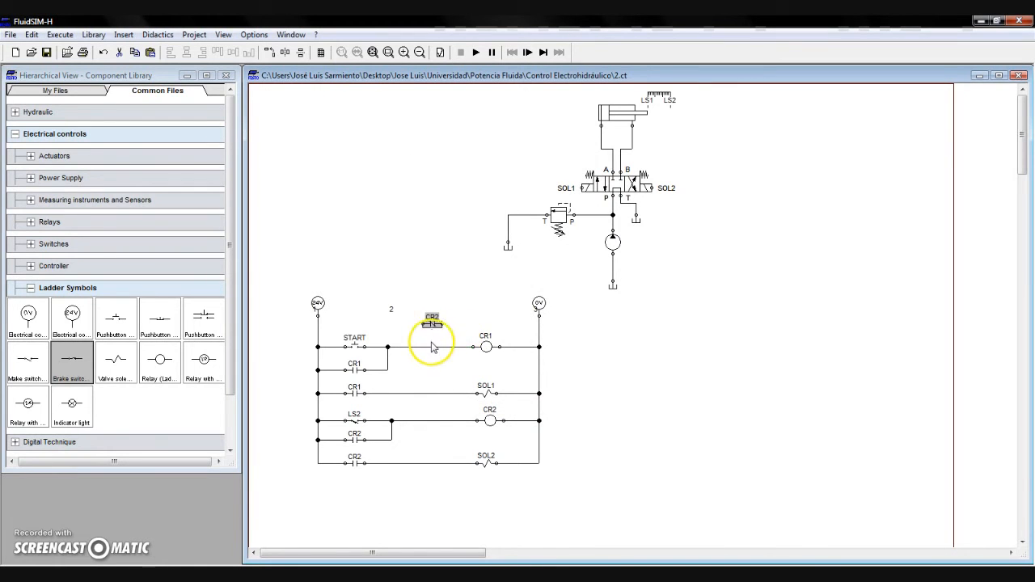
# Step: Replace the line between the START junction and the CR1 relay with the CR2 brake switch, wired on both sides
pyautogui.click(431, 347)
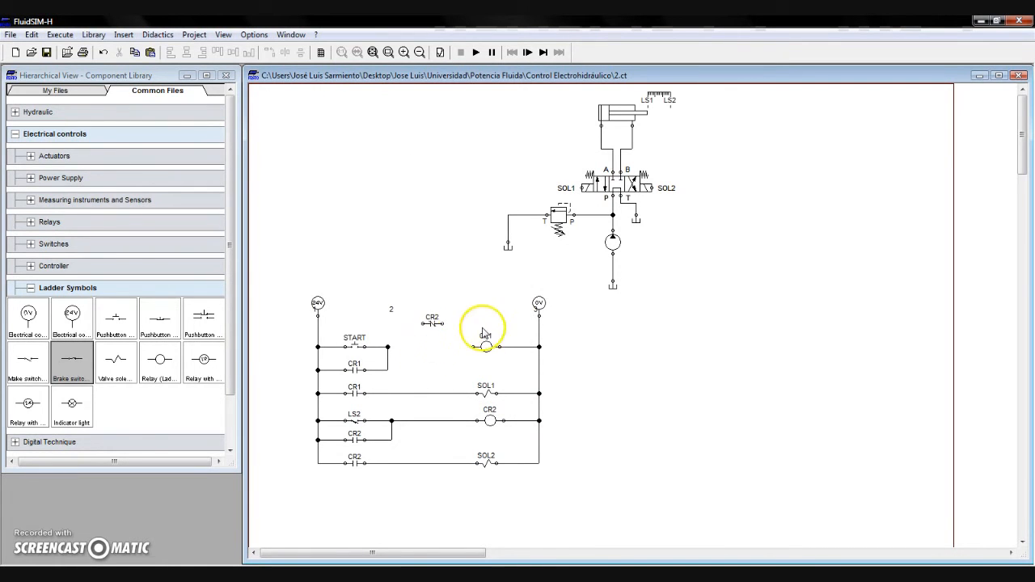
pyautogui.click(433, 323)
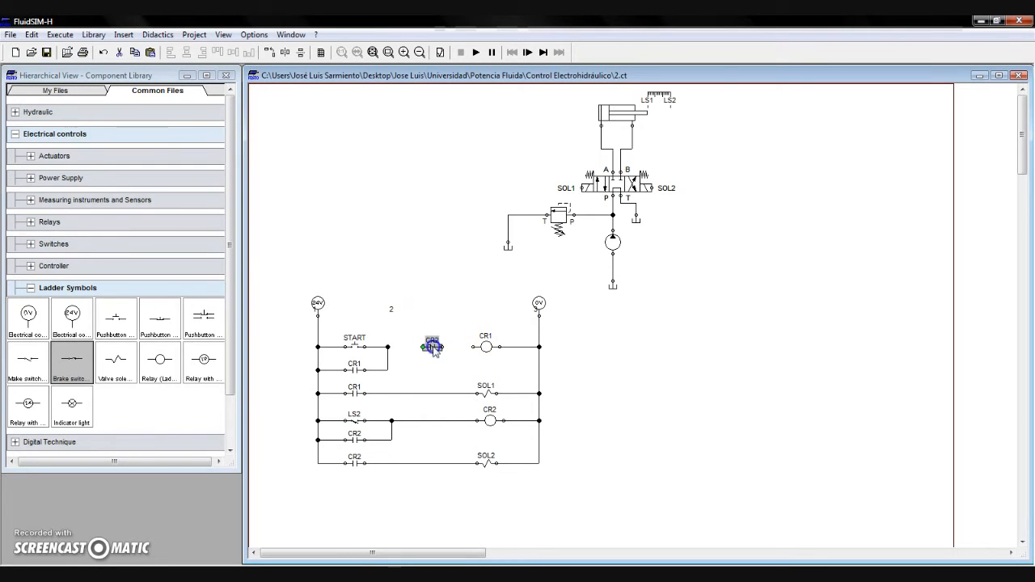
pyautogui.moveTo(423, 347); pyautogui.dragTo(442, 347)
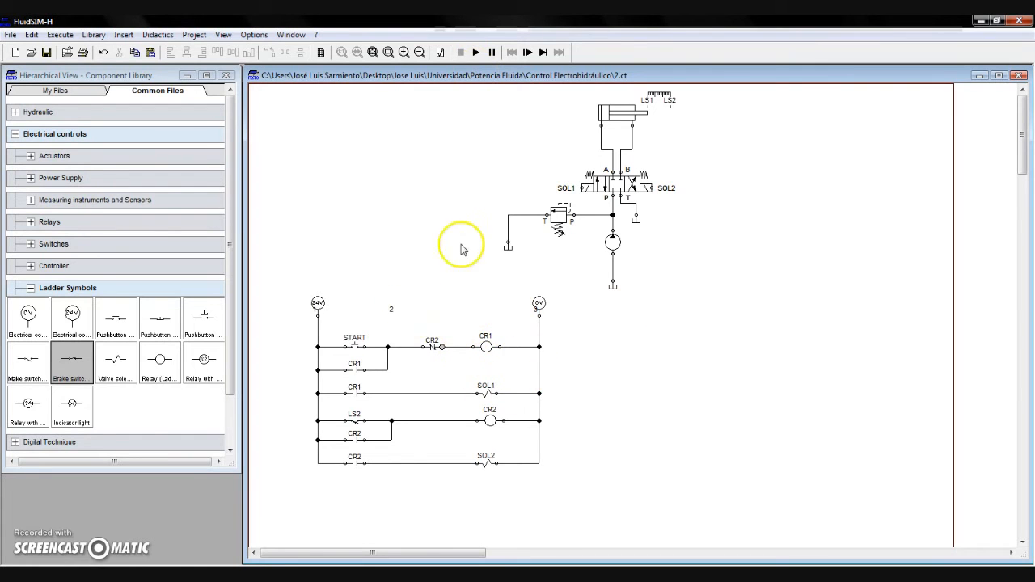
# Step: Start the simulation and actuate START to test the circuit with the LS2 and CR2 rungs
pyautogui.click(475, 52)
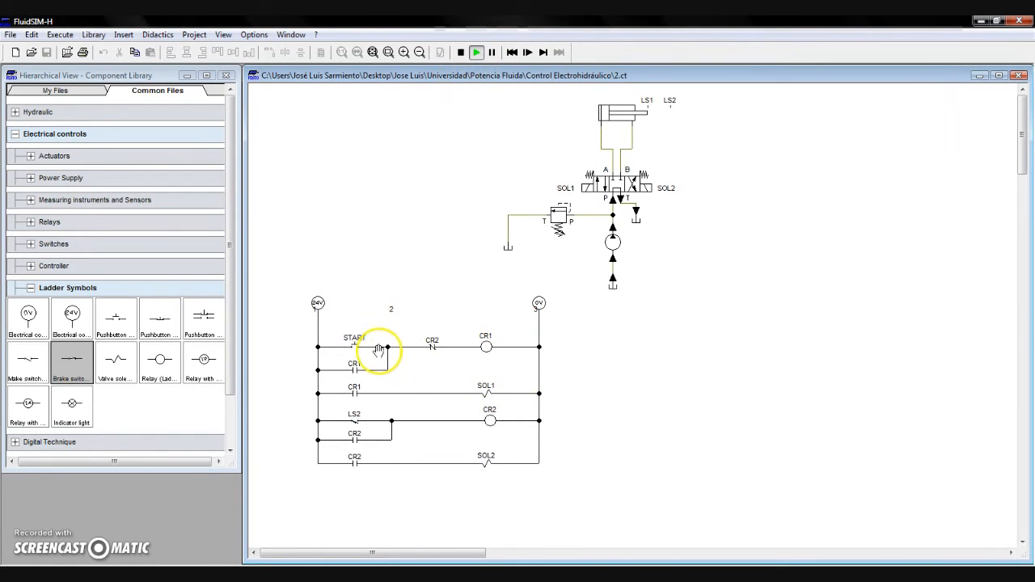
pyautogui.click(353, 341)
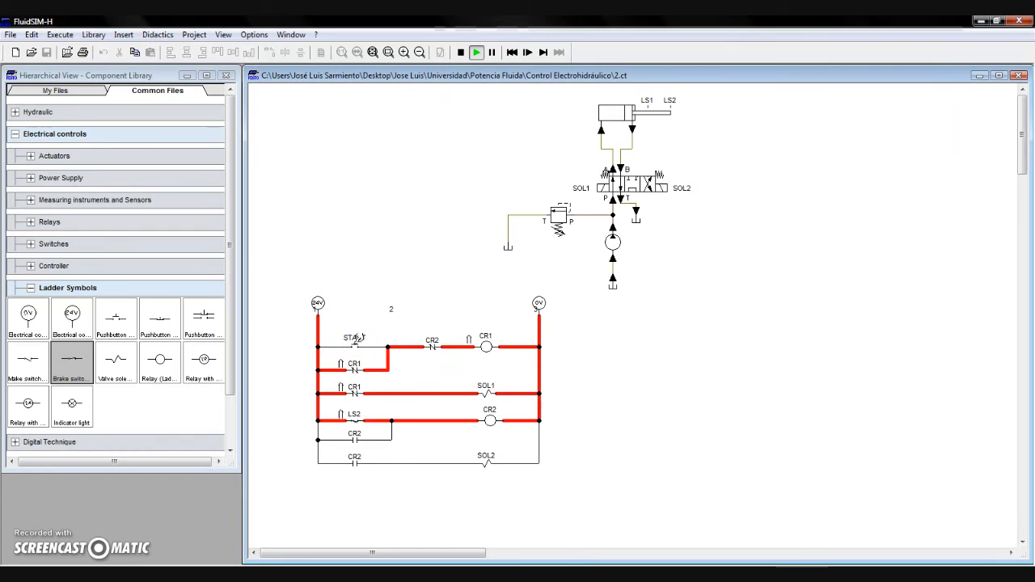
# Step: Stop the simulation and add a ladder make switch labelled LS1 below the lowest CR2 contact
pyautogui.click(460, 53)
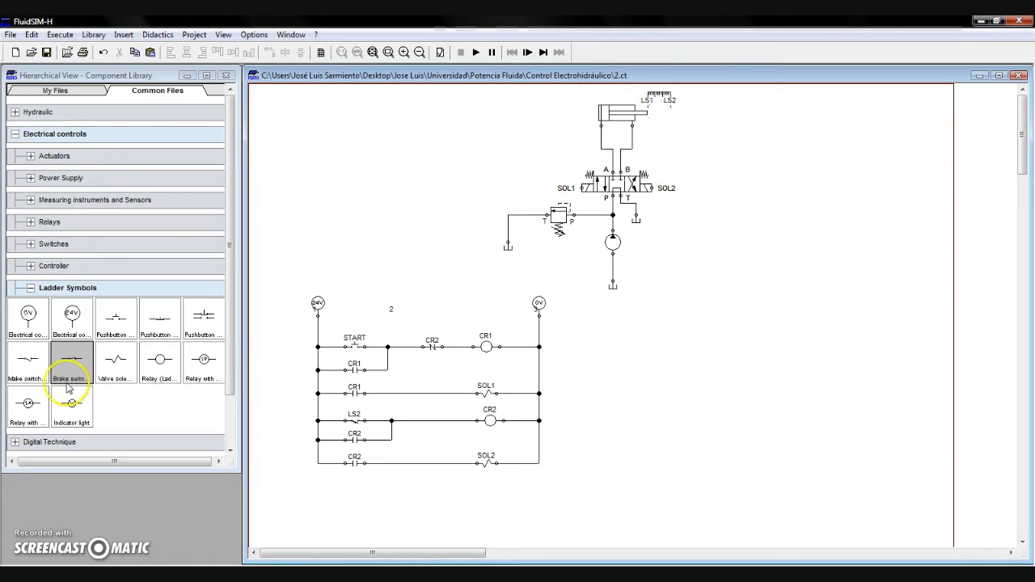
pyautogui.moveTo(27, 359)
pyautogui.mouseDown()
pyautogui.moveTo(327, 501)
pyautogui.moveTo(352, 490)
pyautogui.mouseUp()
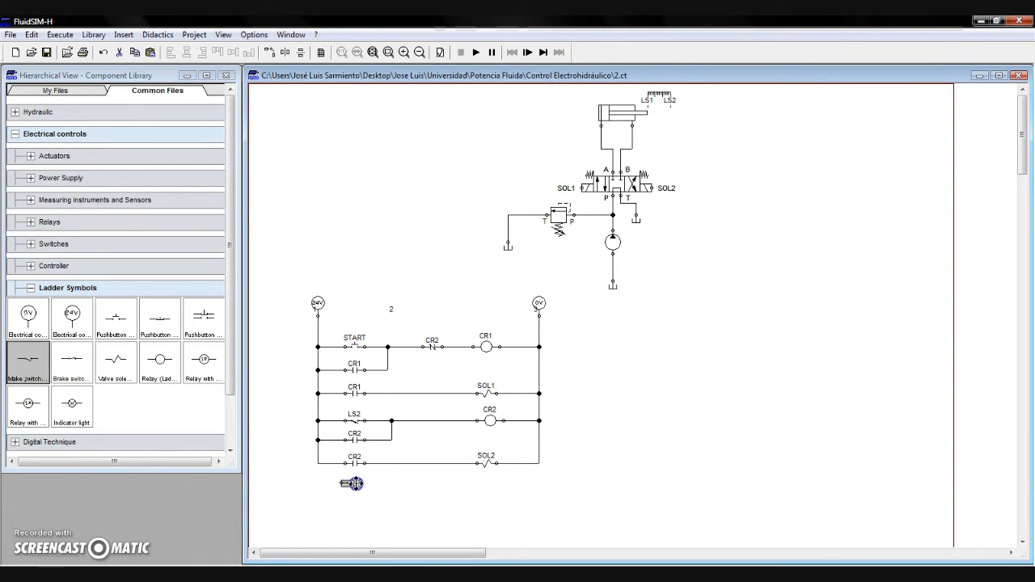
pyautogui.doubleClick(357, 489)
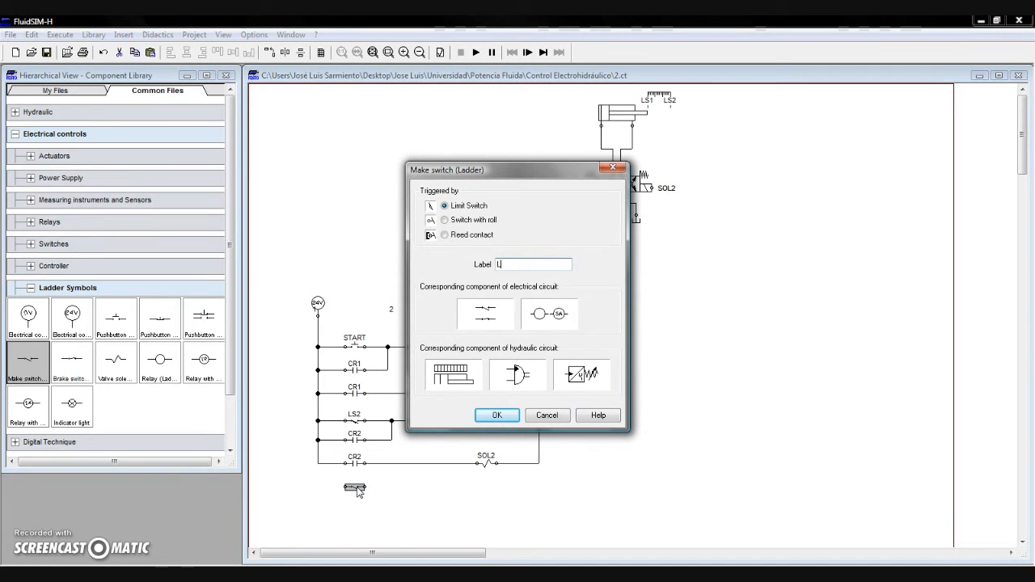
pyautogui.press('Return')
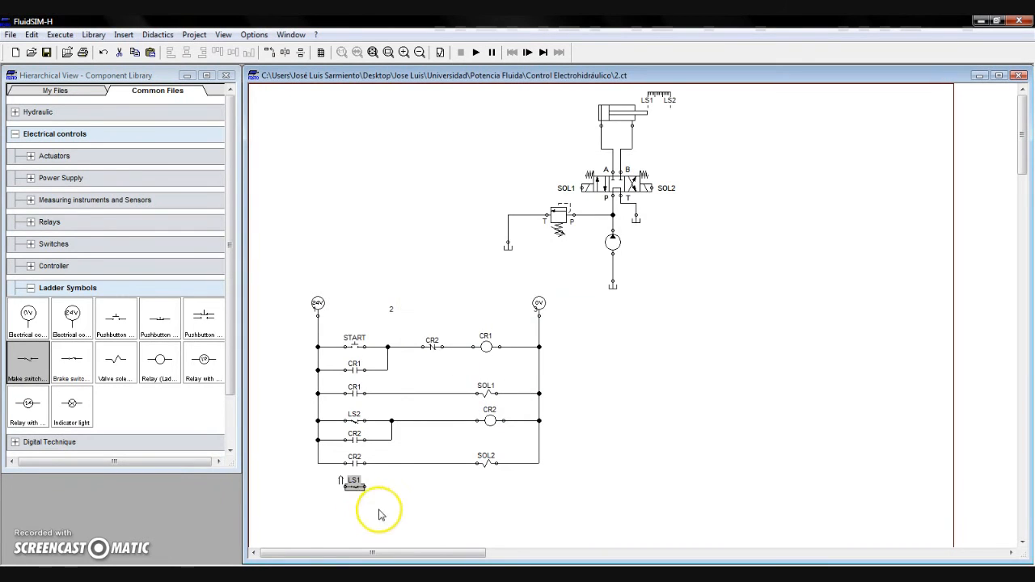
# Step: Add a ladder relay labelled CR3 below SOL2 and wire it to LS1
pyautogui.moveTo(166, 368); pyautogui.dragTo(488, 487)
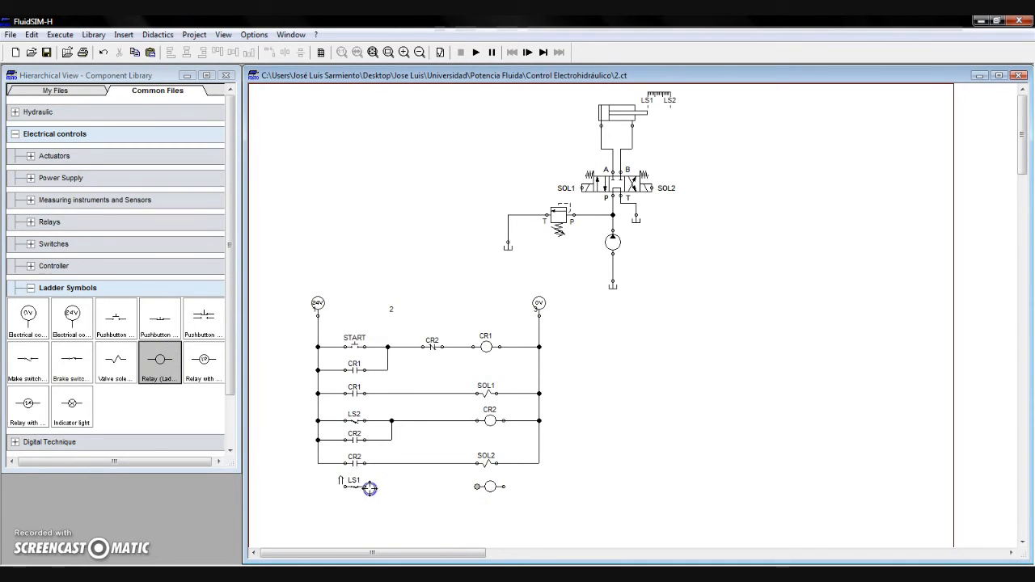
pyautogui.doubleClick(491, 488)
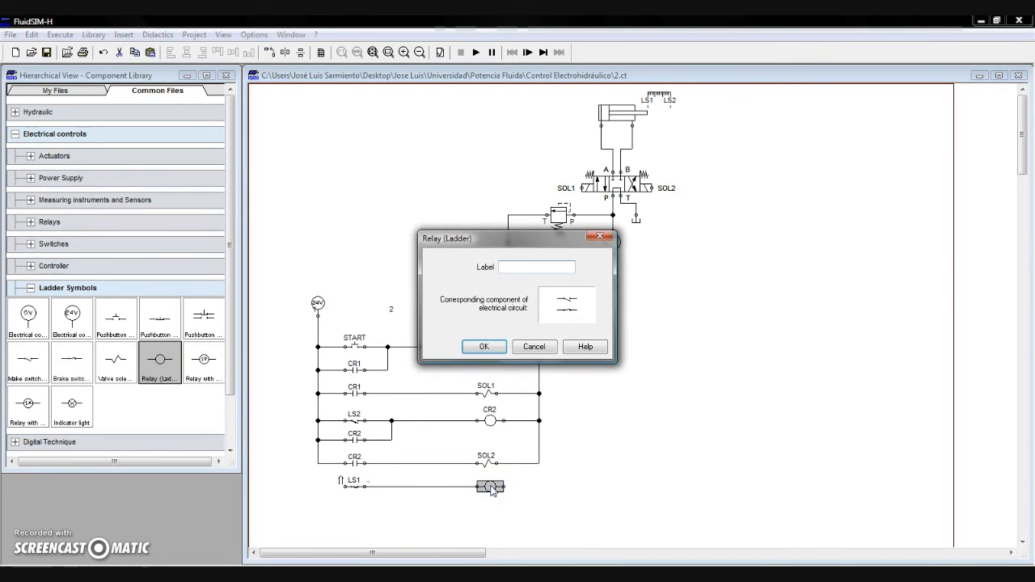
pyautogui.press('Return')
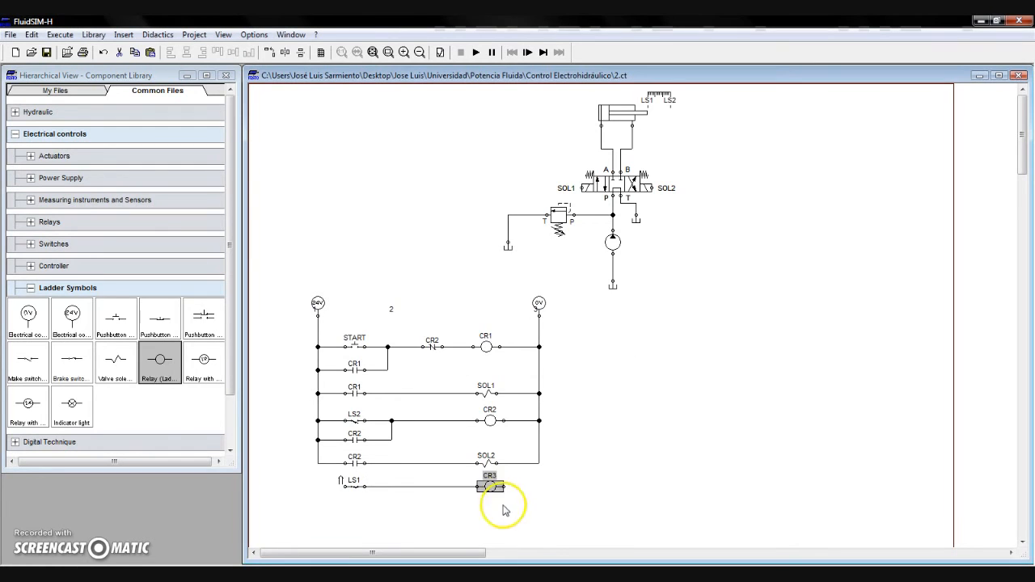
# Step: Connect the CR3 relay to the 0V line and LS1 to the 24V line
pyautogui.click(505, 511)
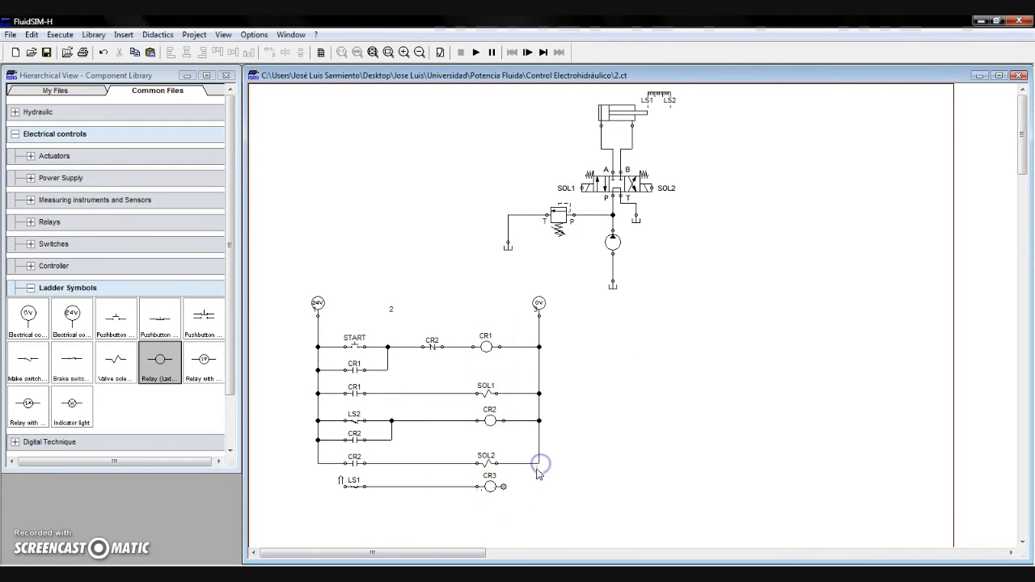
pyautogui.click(513, 491)
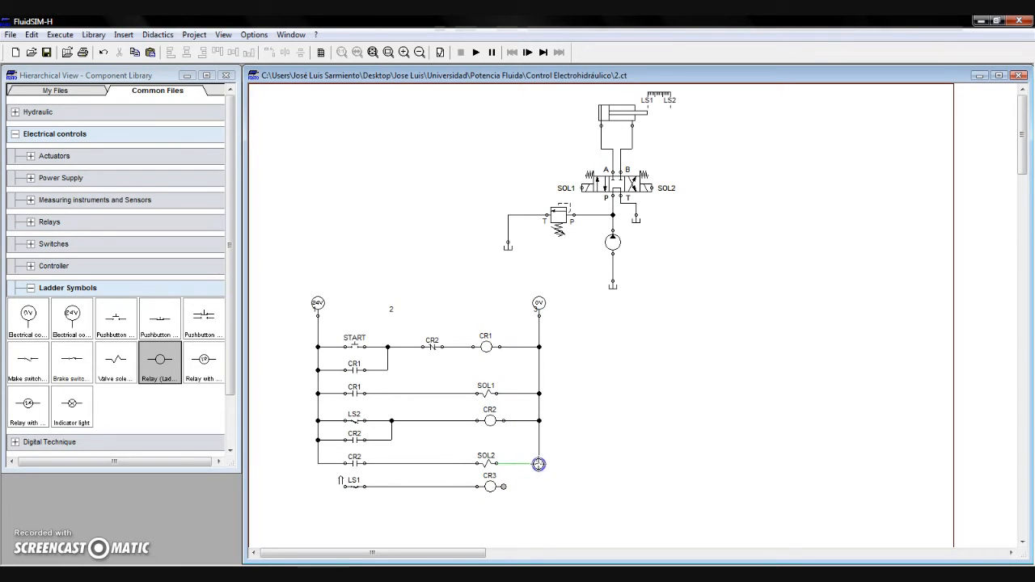
pyautogui.click(539, 464)
pyautogui.moveTo(318, 466); pyautogui.dragTo(318, 463)
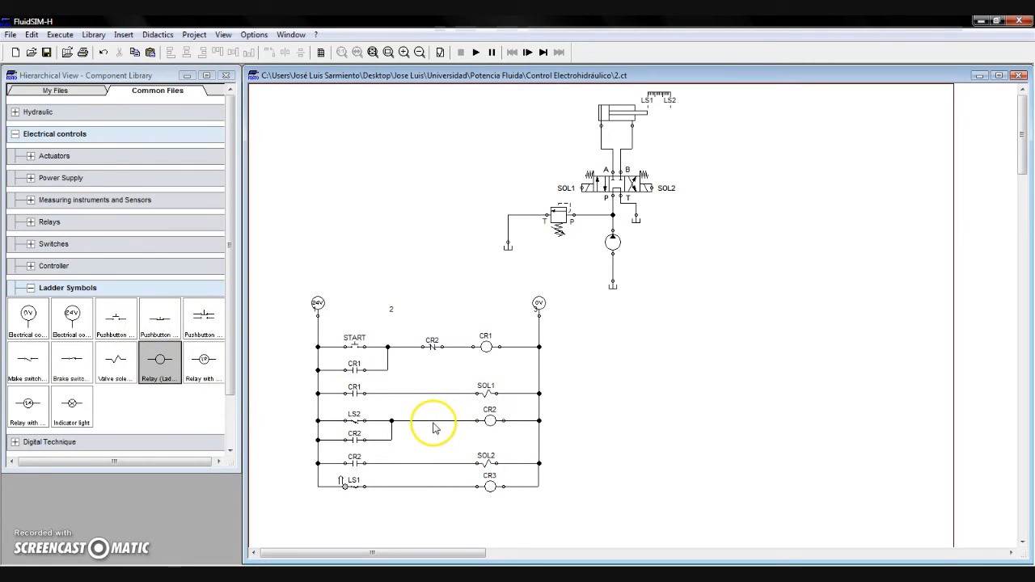
# Step: Add a ladder brake switch labelled CR3 and insert it between the LS2 junction and the CR2 relay in place of the direct line
pyautogui.moveTo(72, 359); pyautogui.dragTo(571, 418)
pyautogui.doubleClick(571, 418)
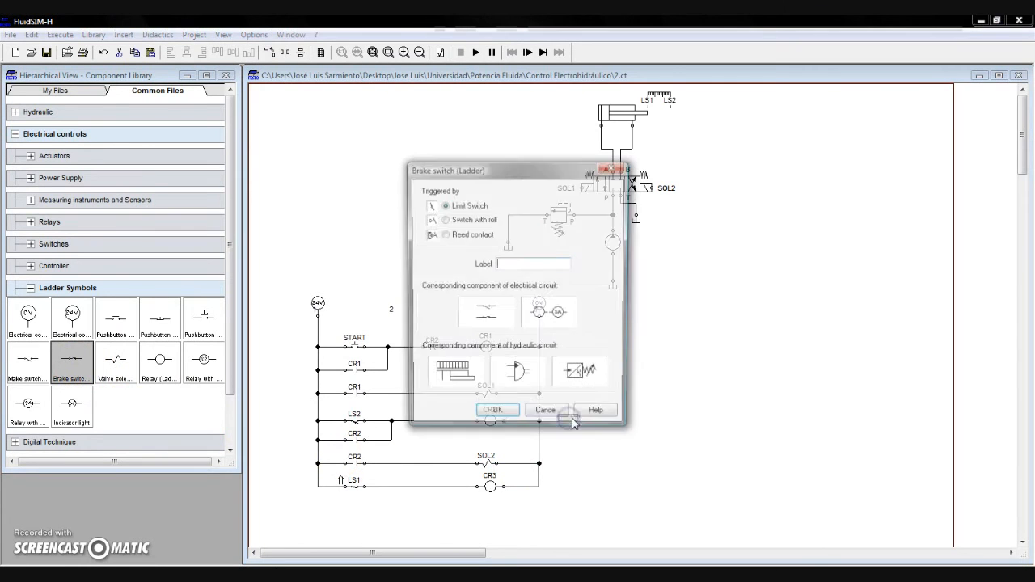
pyautogui.press('Return')
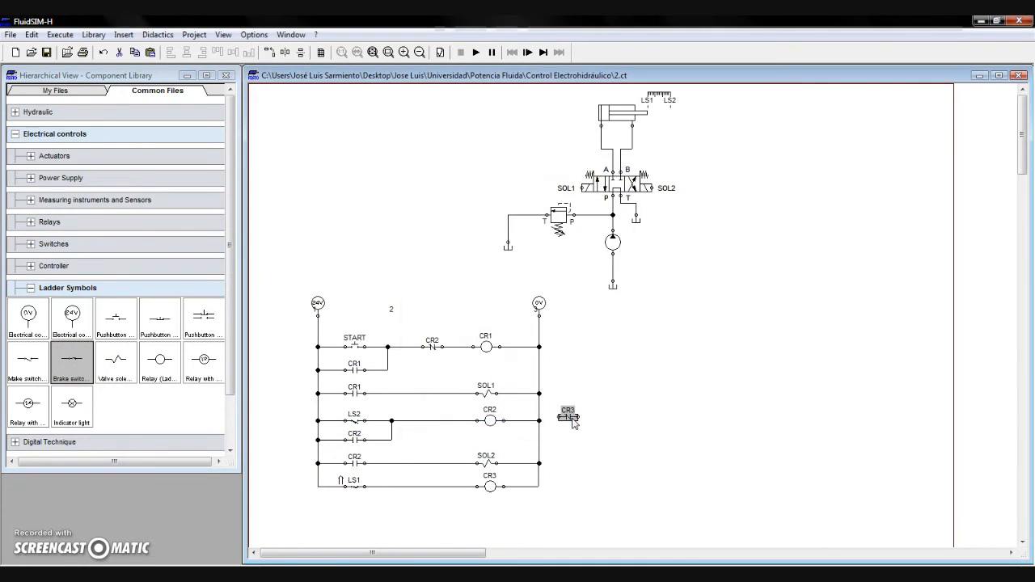
pyautogui.moveTo(478, 421); pyautogui.dragTo(434, 422)
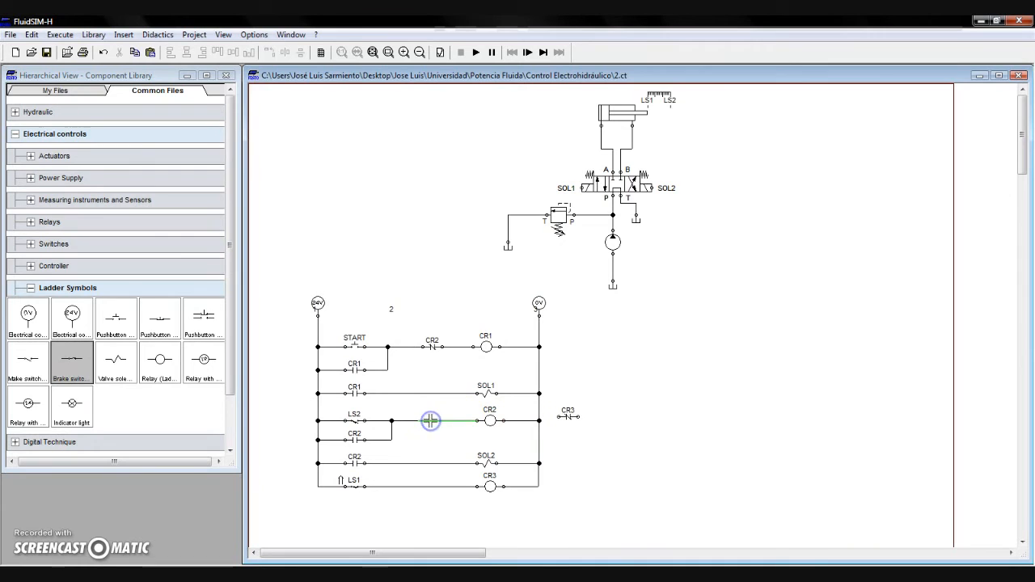
pyautogui.moveTo(569, 416); pyautogui.dragTo(427, 421)
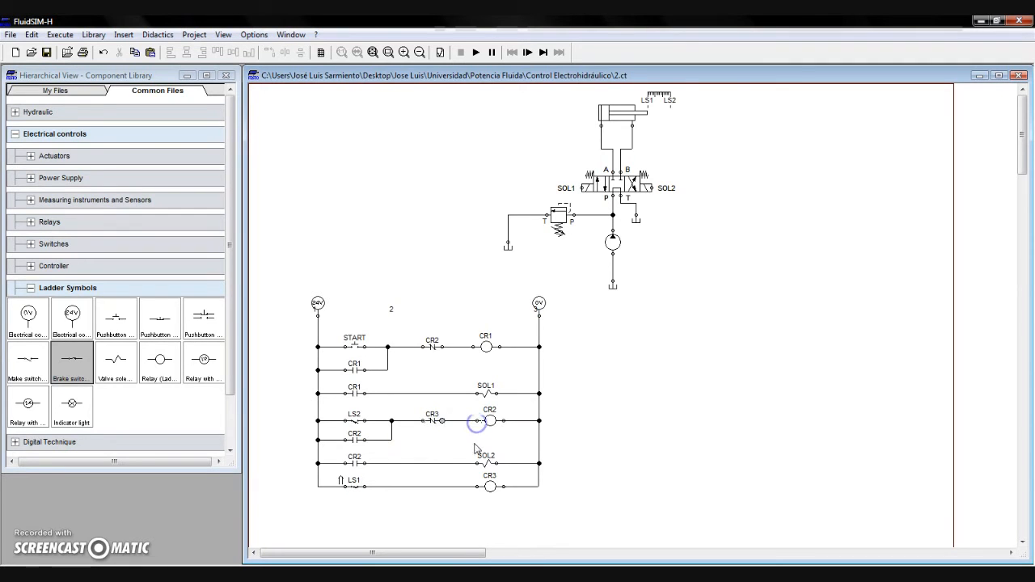
# Step: Replace the direct line between LS1 and the CR3 relay with a ladder make switch labelled CR2
pyautogui.click(86, 517)
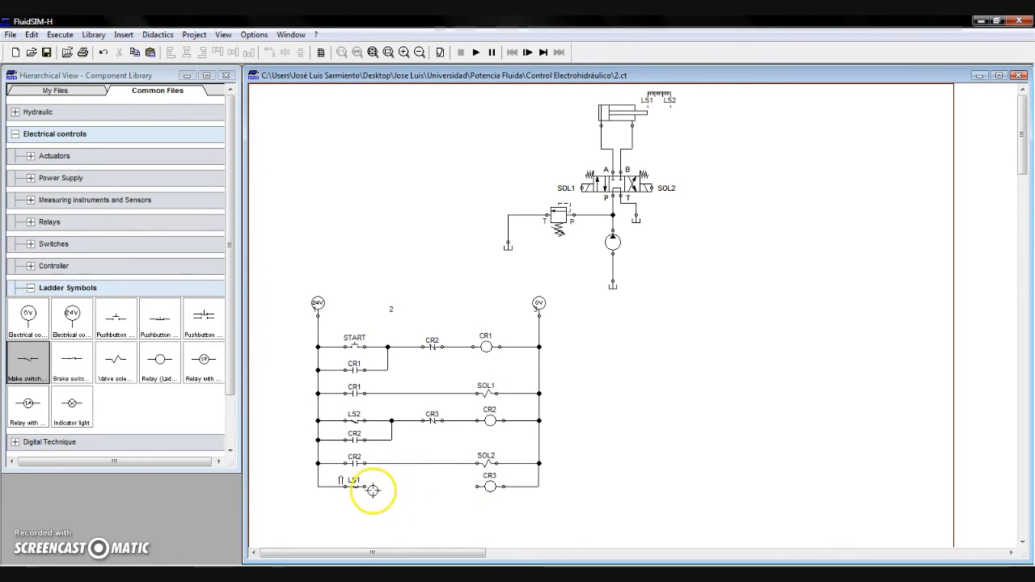
pyautogui.moveTo(72, 360); pyautogui.dragTo(411, 490)
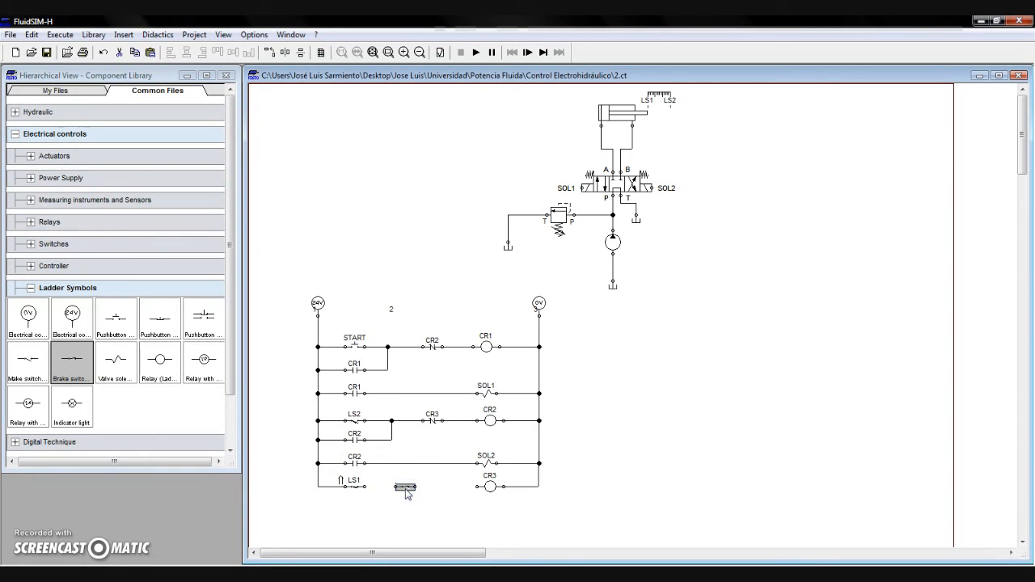
pyautogui.moveTo(28, 360); pyautogui.dragTo(417, 486)
pyautogui.doubleClick(416, 486)
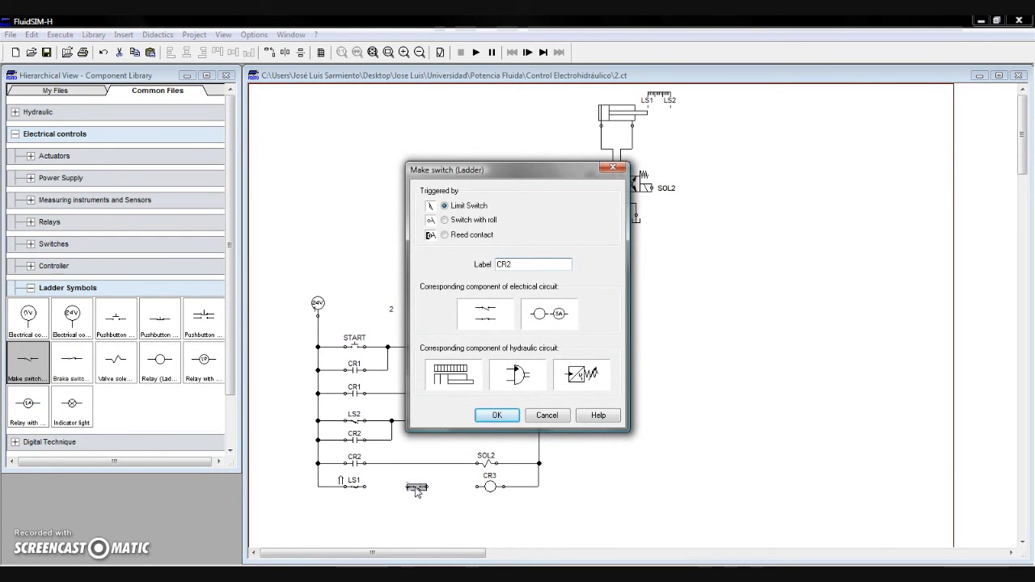
pyautogui.press('Return')
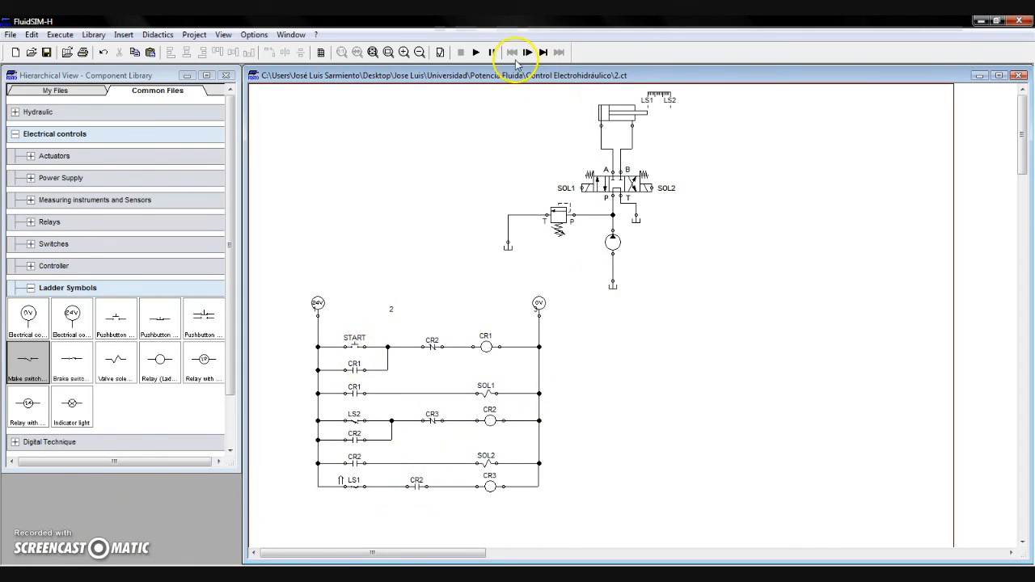
# Step: Simulate the circuit with the new LS1 and CR3 rung by actuating START, and stop the simulation
pyautogui.click(475, 53)
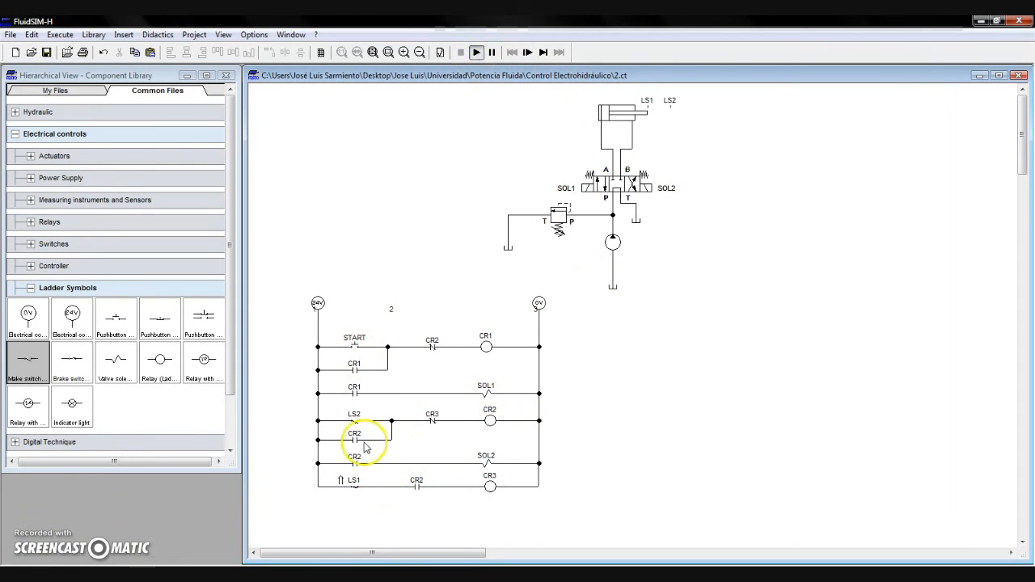
pyautogui.click(355, 341)
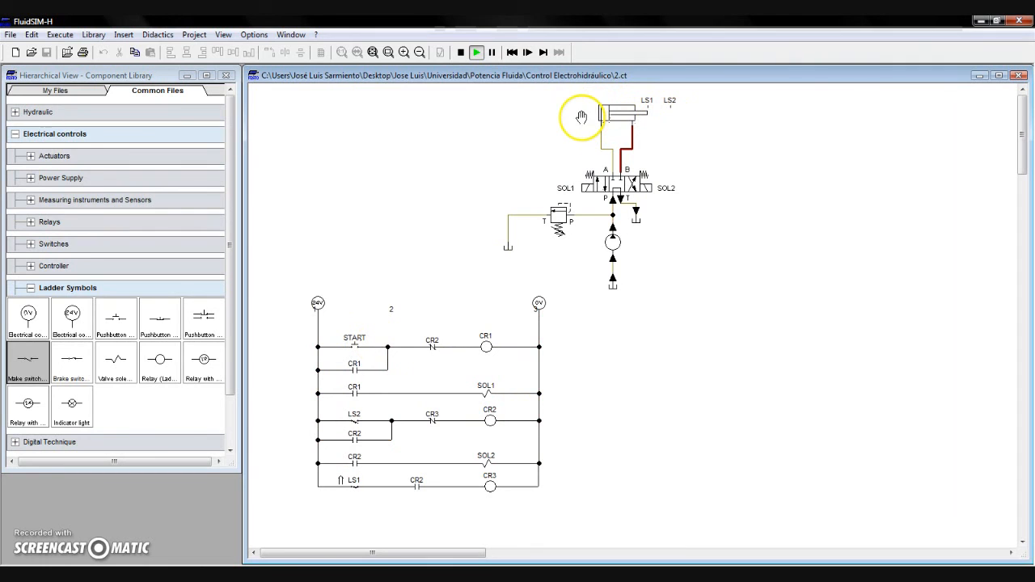
pyautogui.click(461, 52)
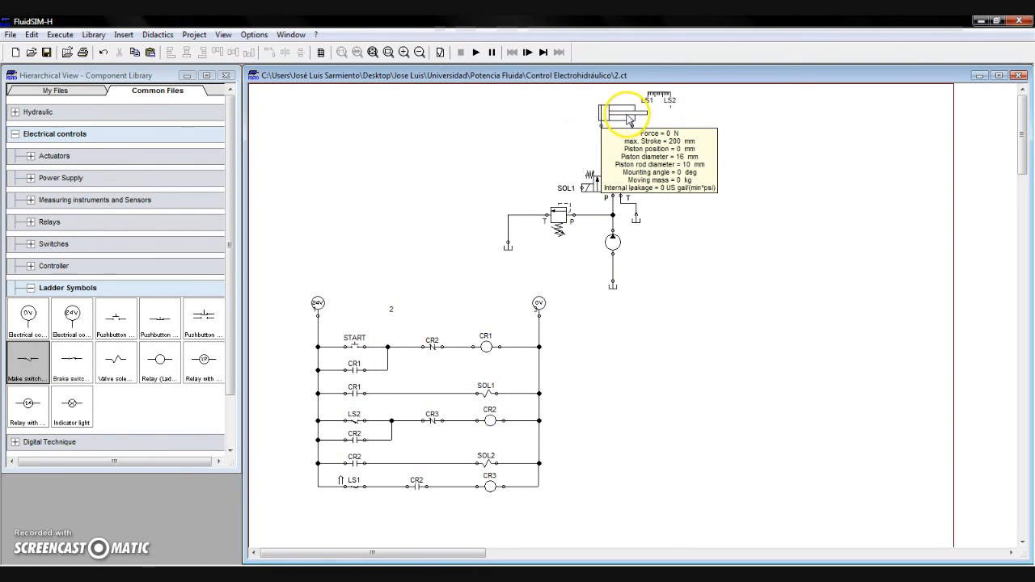
# Step: Set the moving mass in the double-acting cylinder's external load to 5000 kg
pyautogui.doubleClick(629, 119)
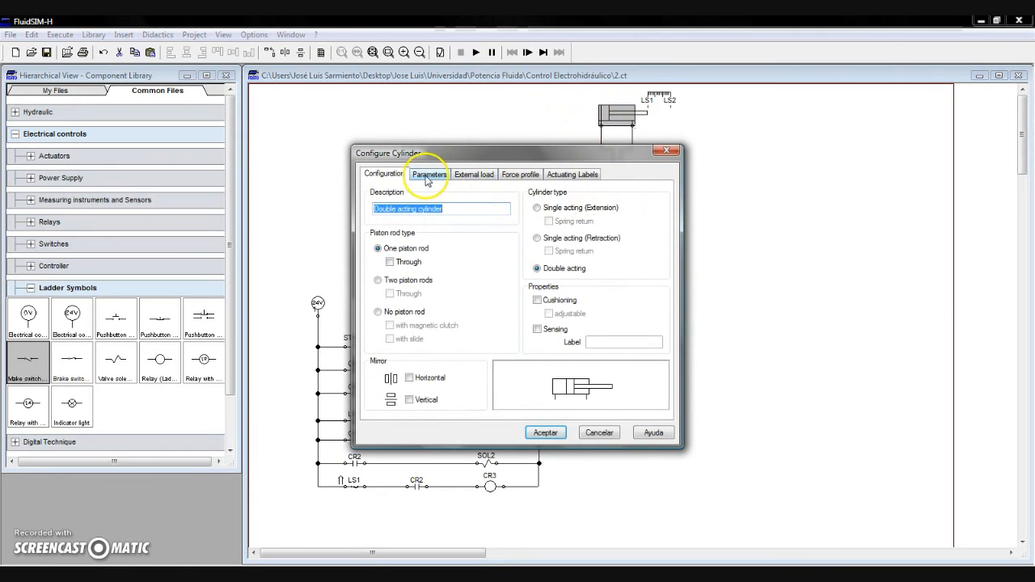
pyautogui.click(474, 174)
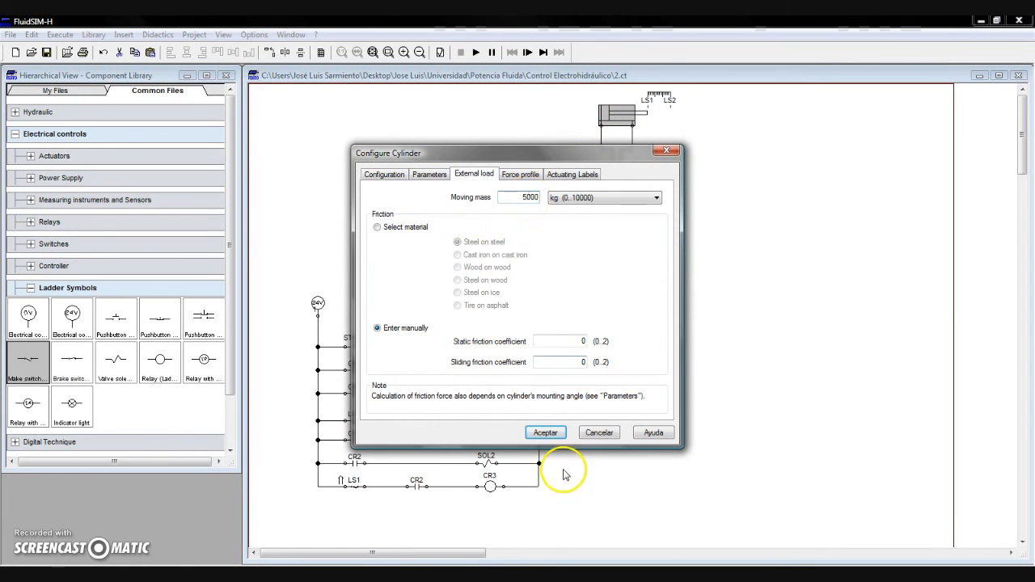
pyautogui.click(546, 432)
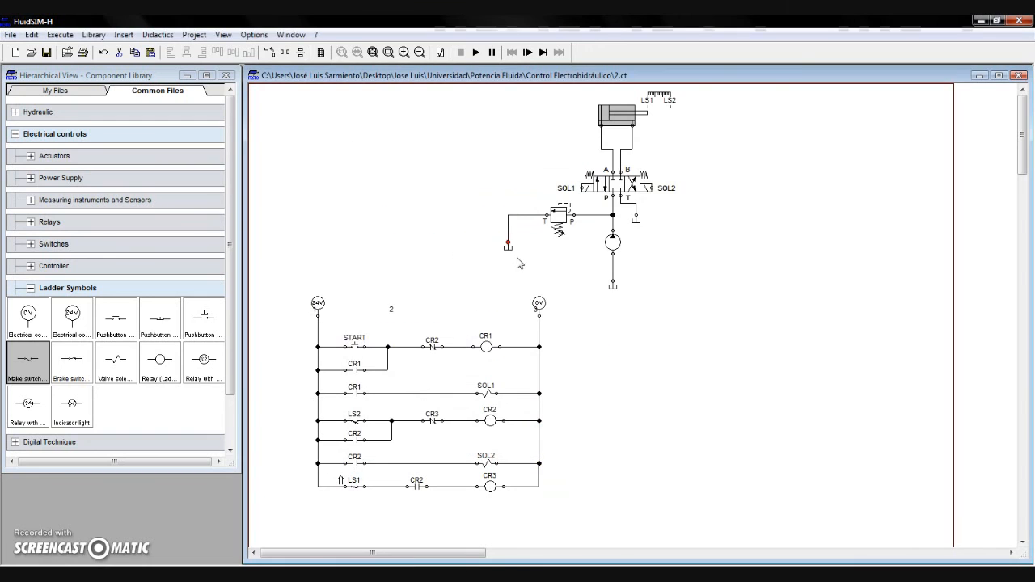
# Step: Simulate the circuit with the loaded cylinder, actuating START repeatedly to watch its extend and retract cycle, and stop the simulation
pyautogui.click(476, 51)
pyautogui.click(356, 338)
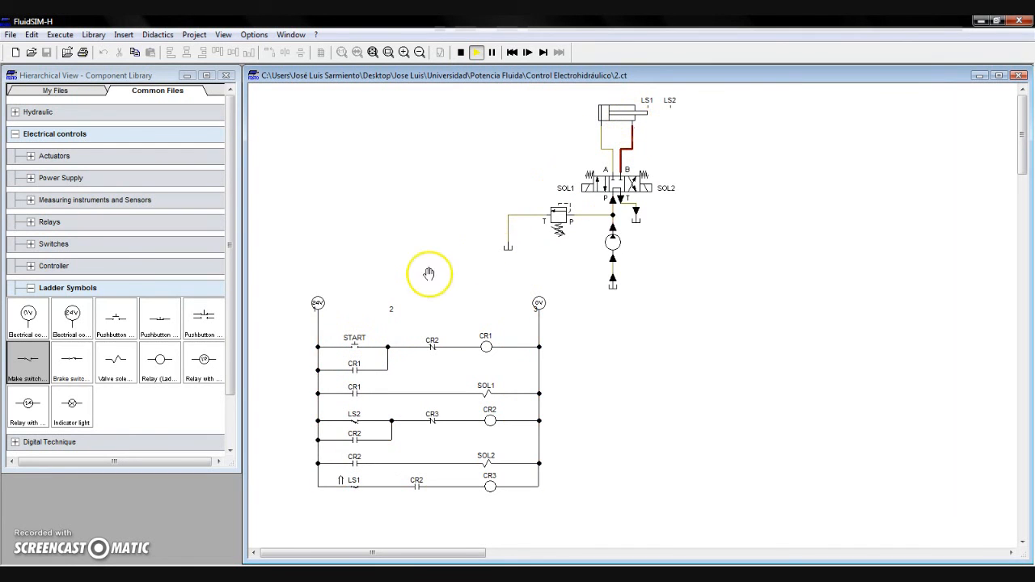
pyautogui.click(357, 344)
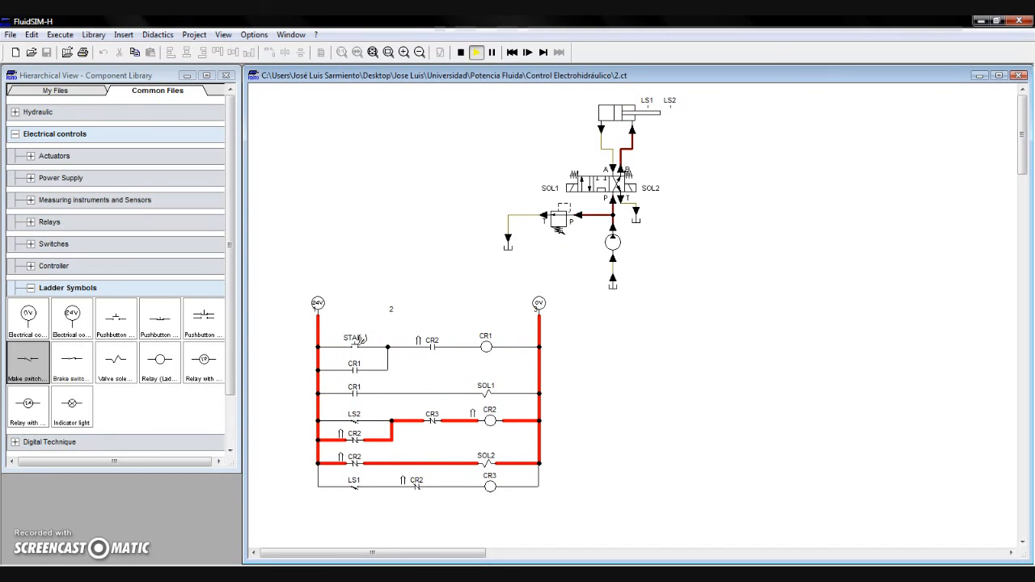
pyautogui.click(357, 341)
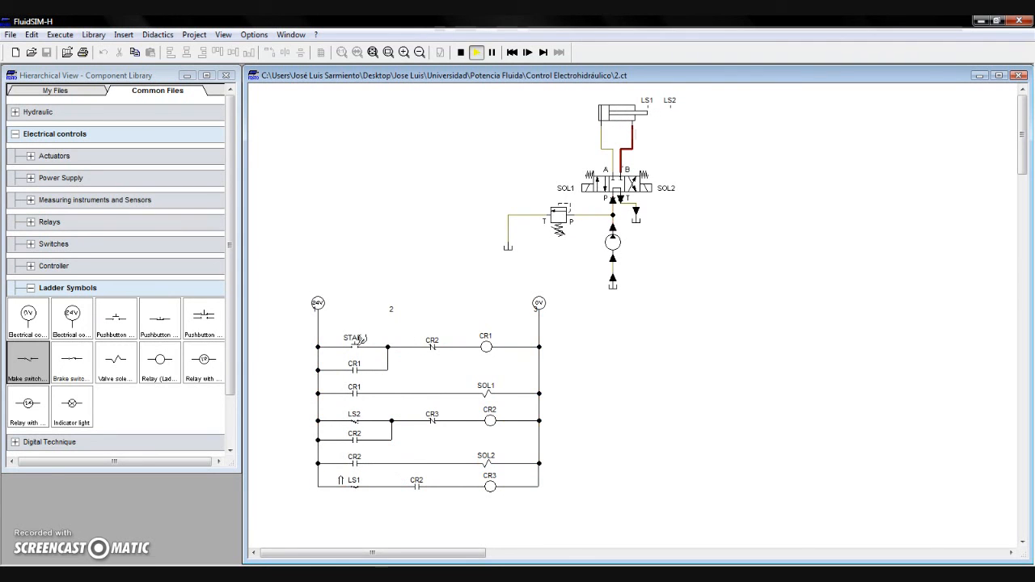
pyautogui.click(476, 48)
pyautogui.click(462, 53)
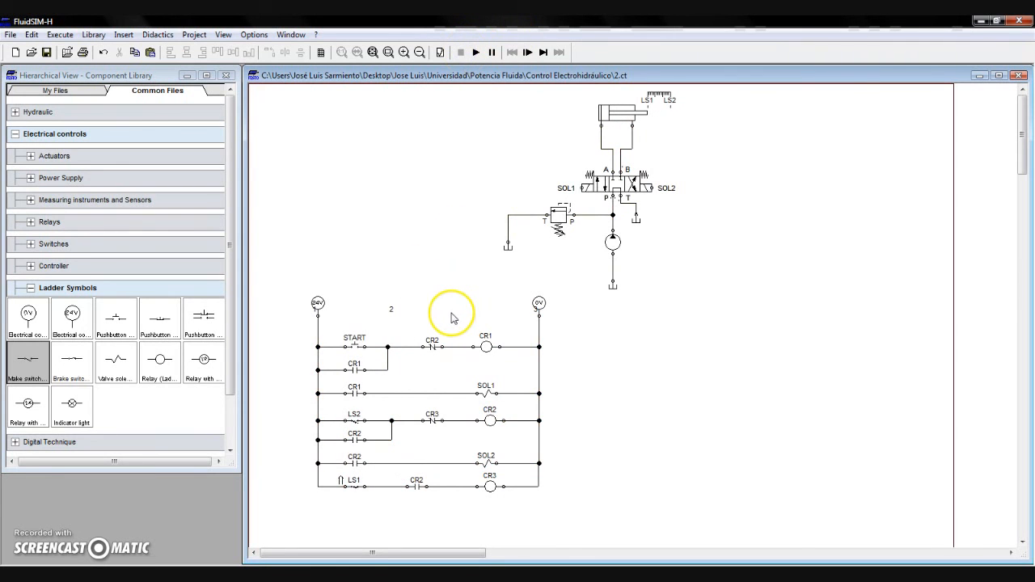